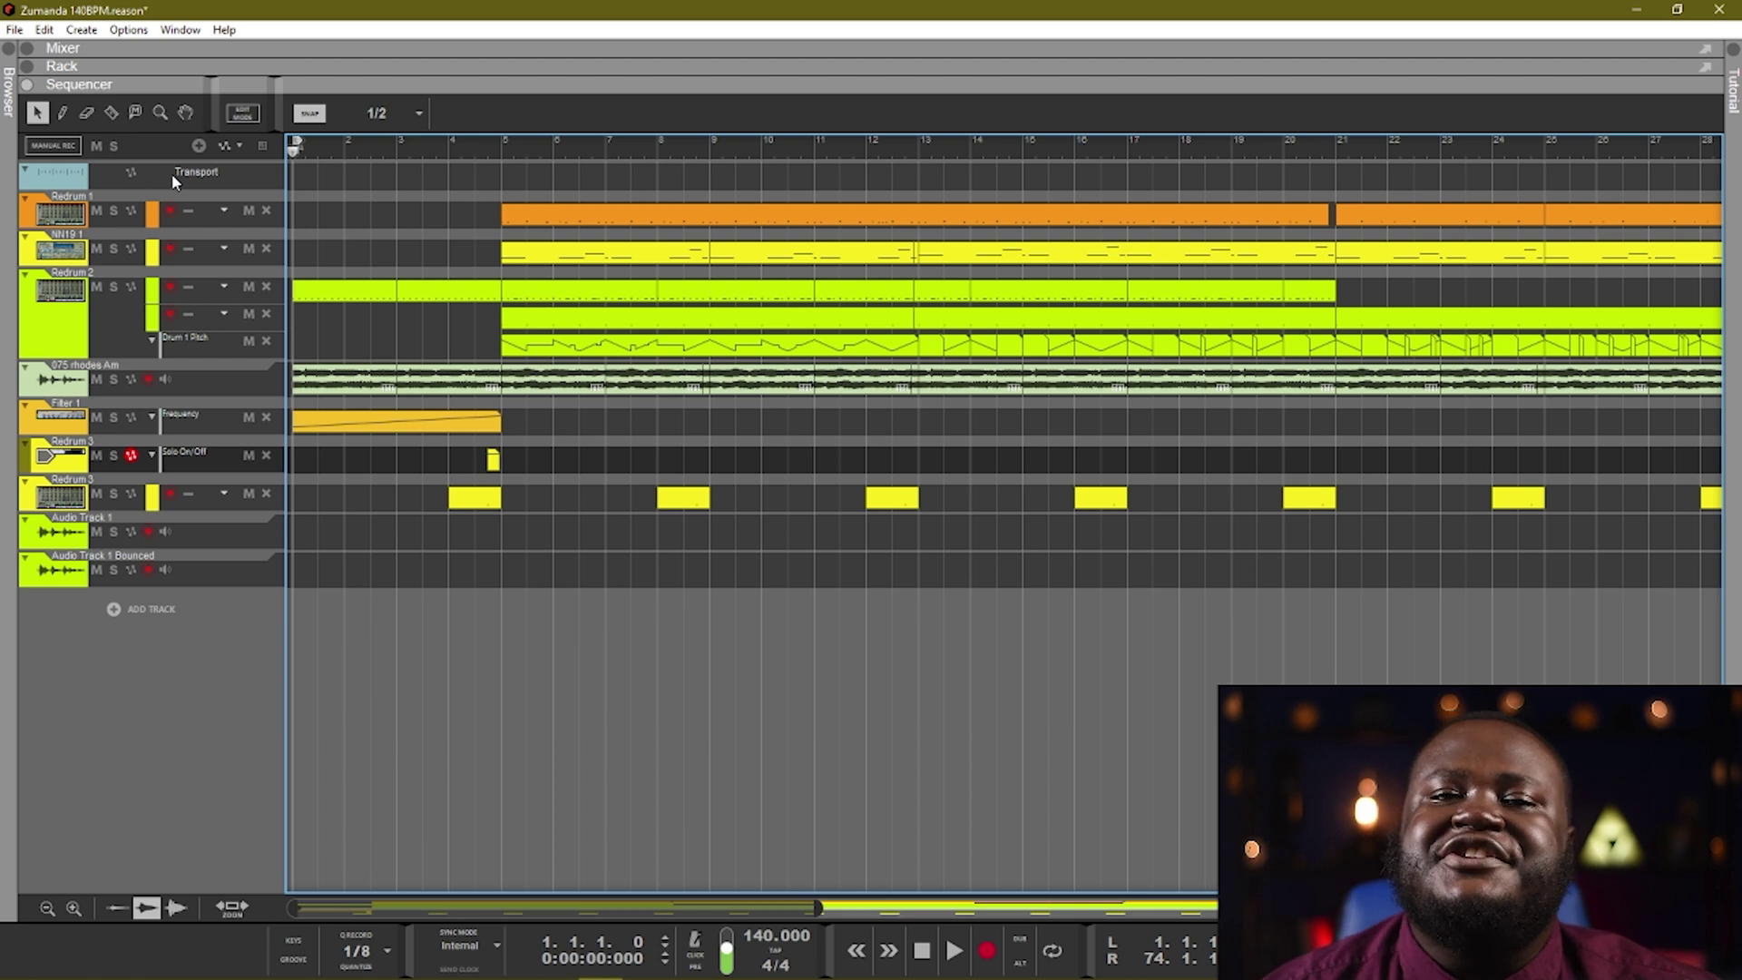
Play the song, check Redrum 2 in Edit Mode, then Ctrl-drag the Solo On/Off clip to bar 21.
click(947, 936)
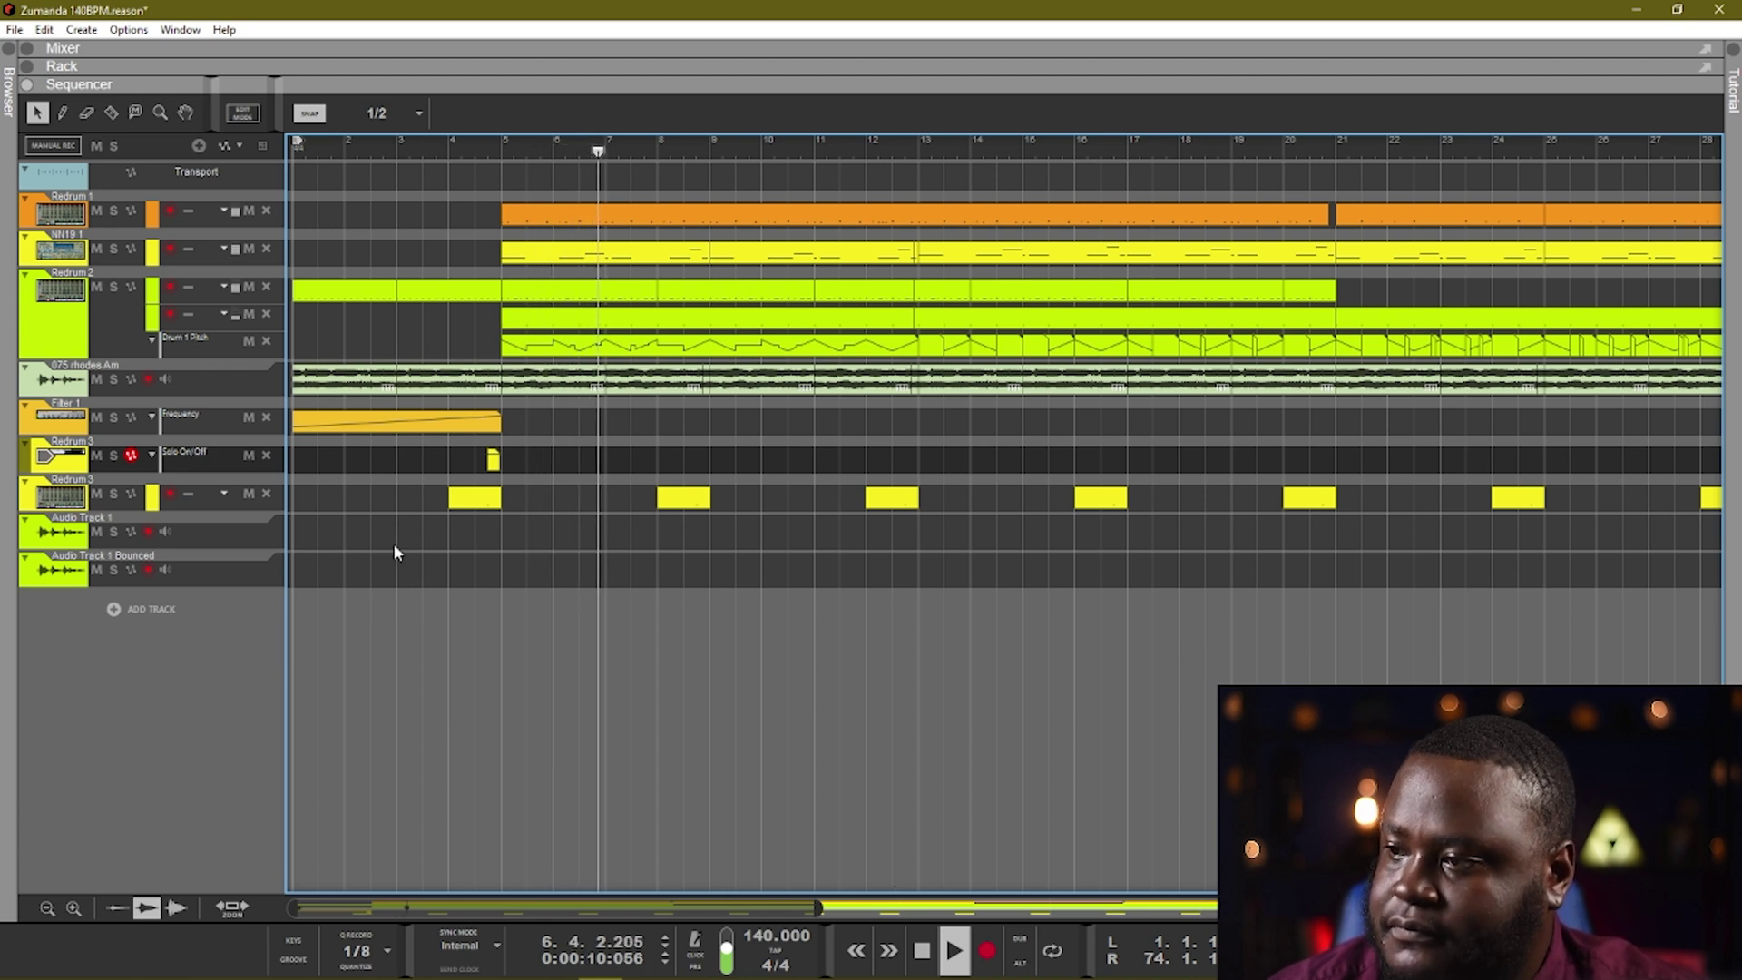
click(102, 338)
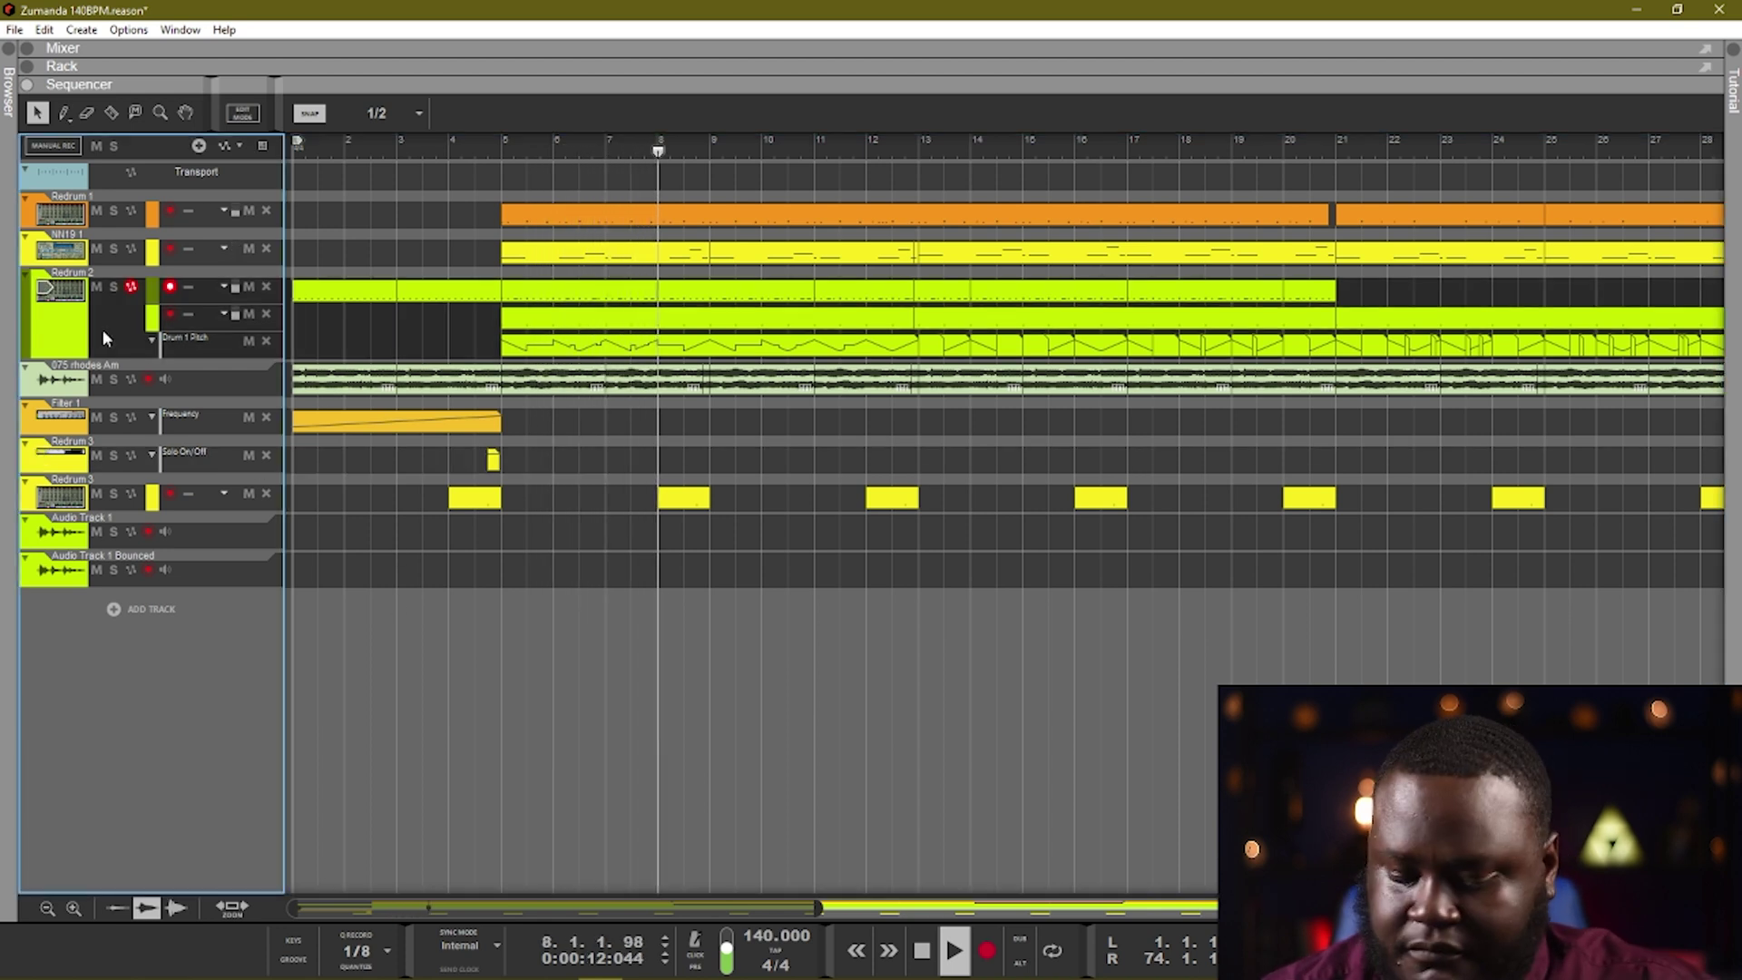
key(ctrl+e)
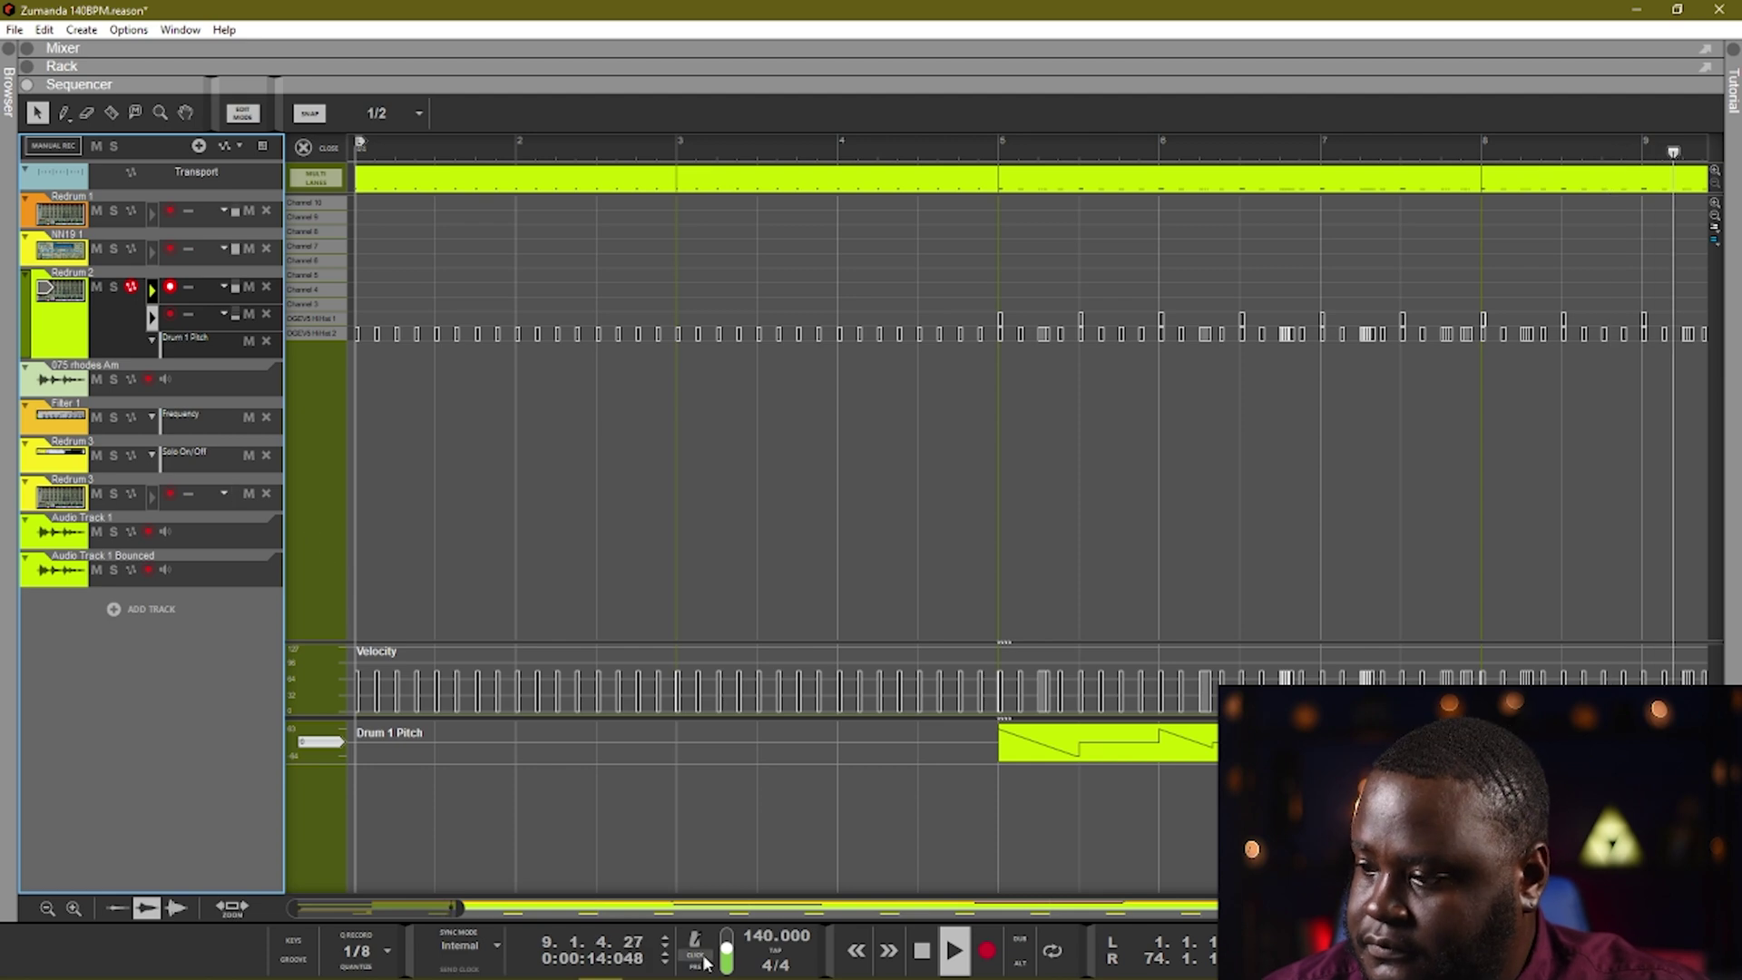
scroll(812, 883, down, 3)
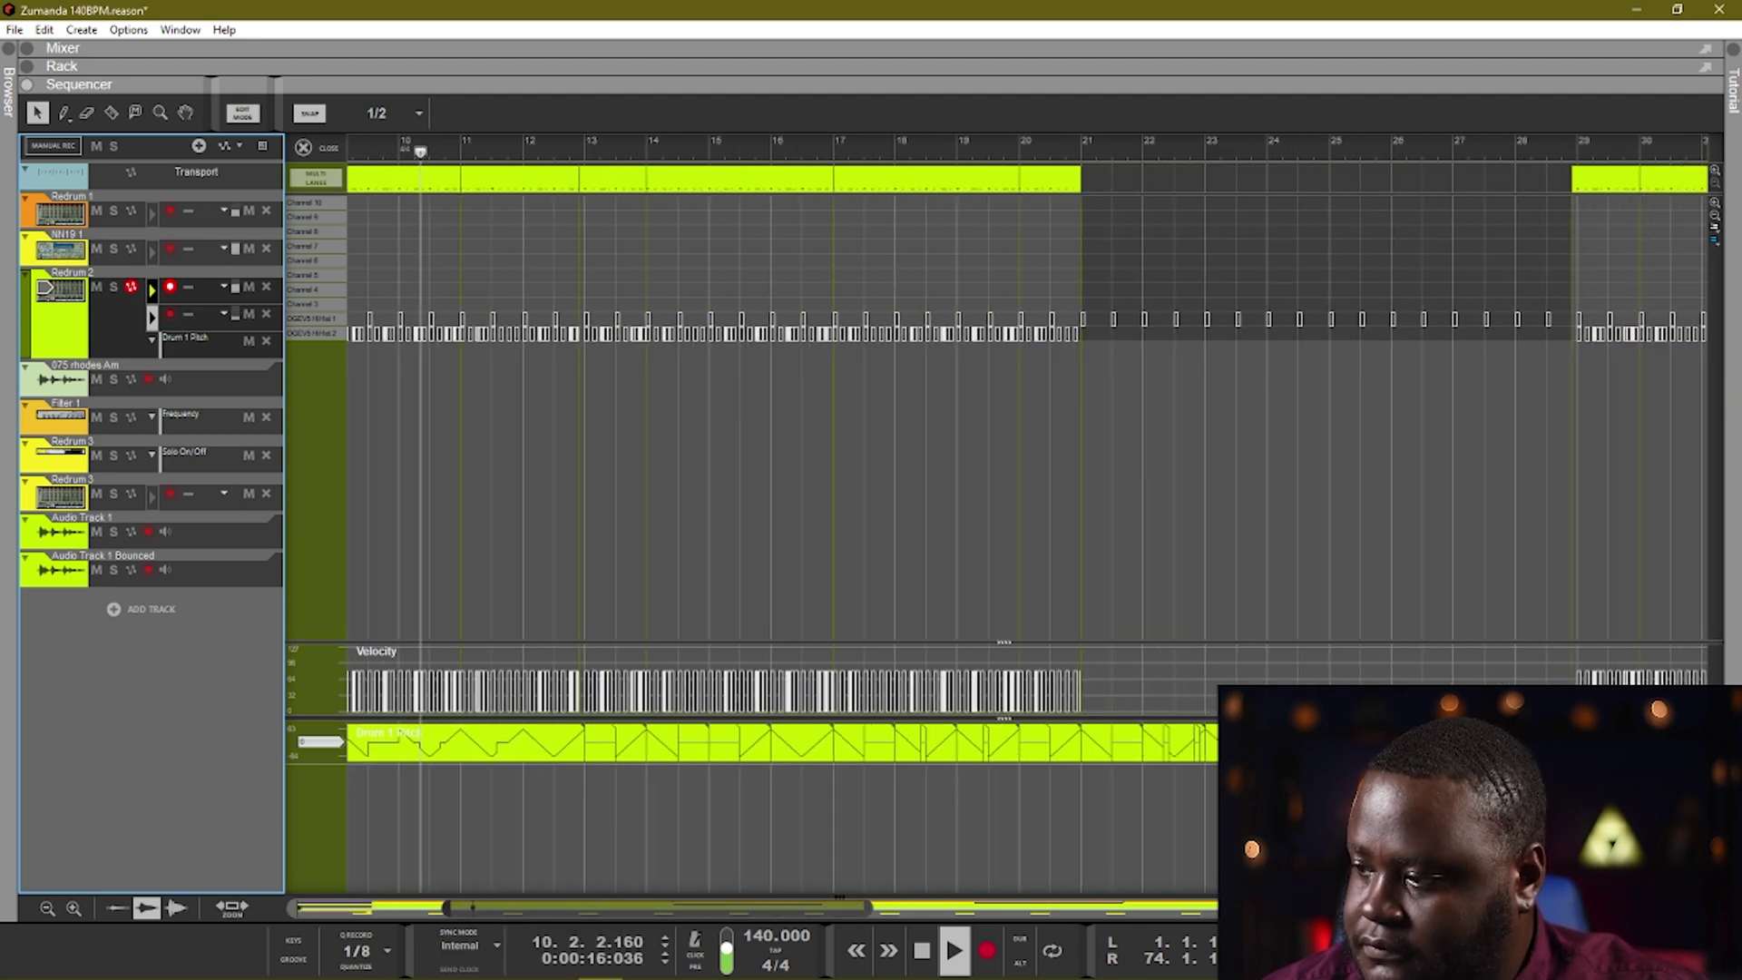
key(ctrl+e)
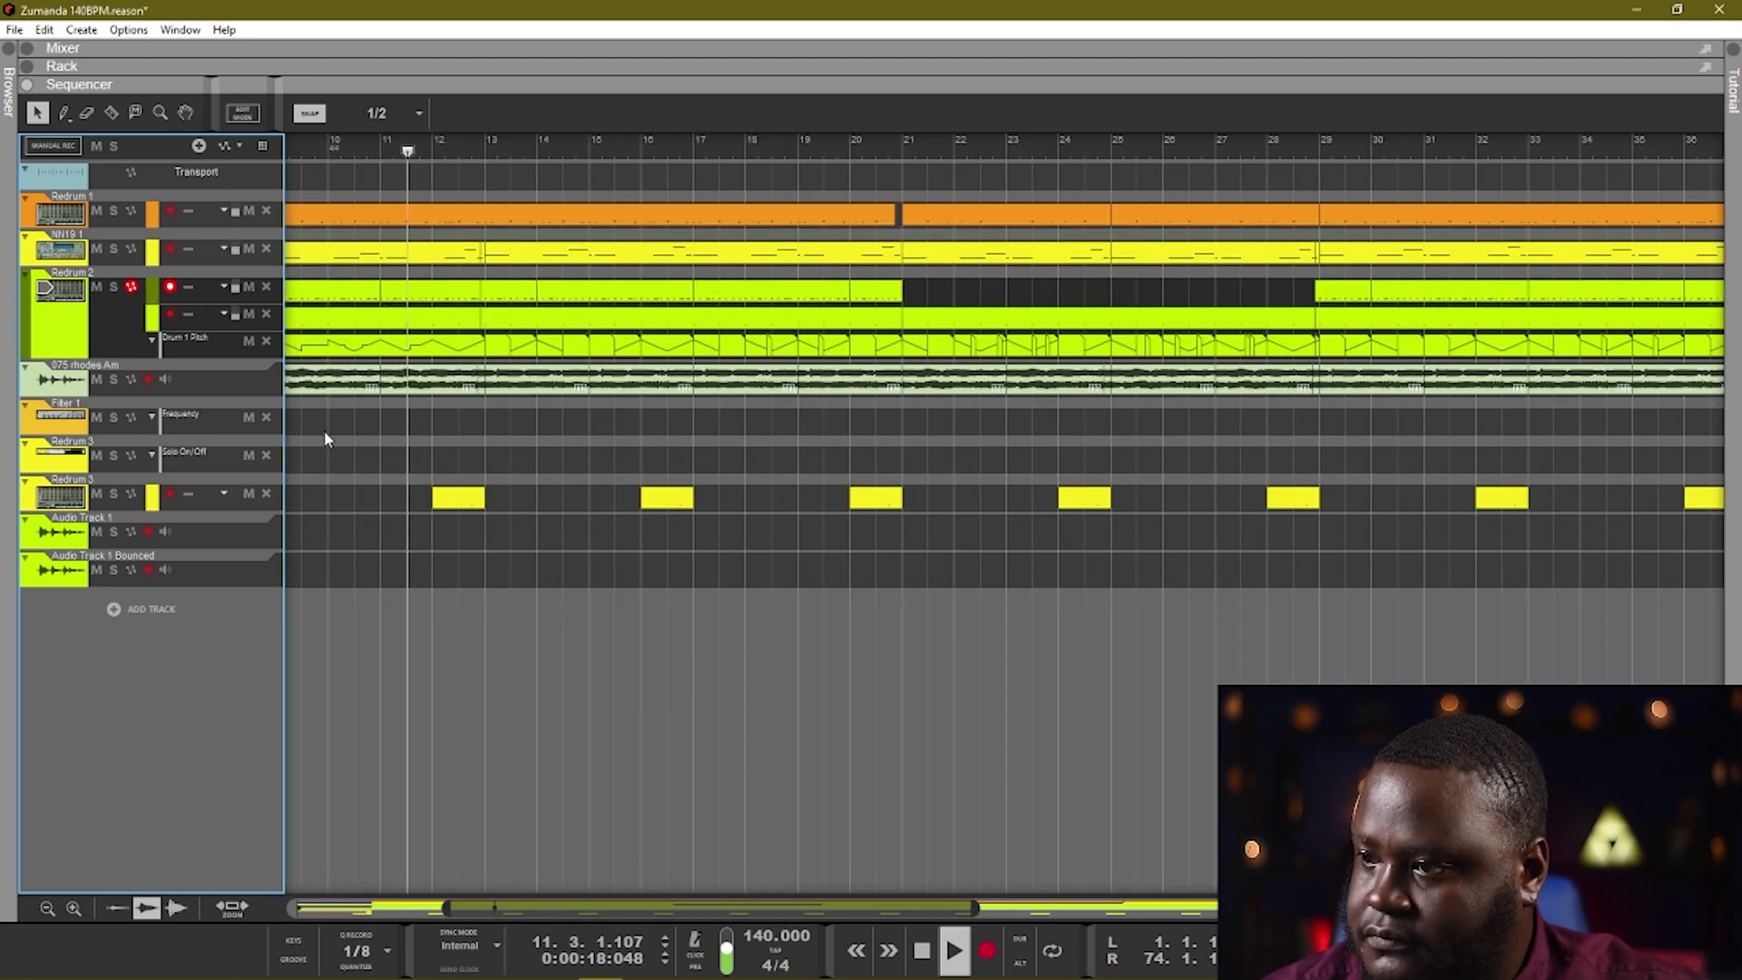
drag(377, 433, 140, 462)
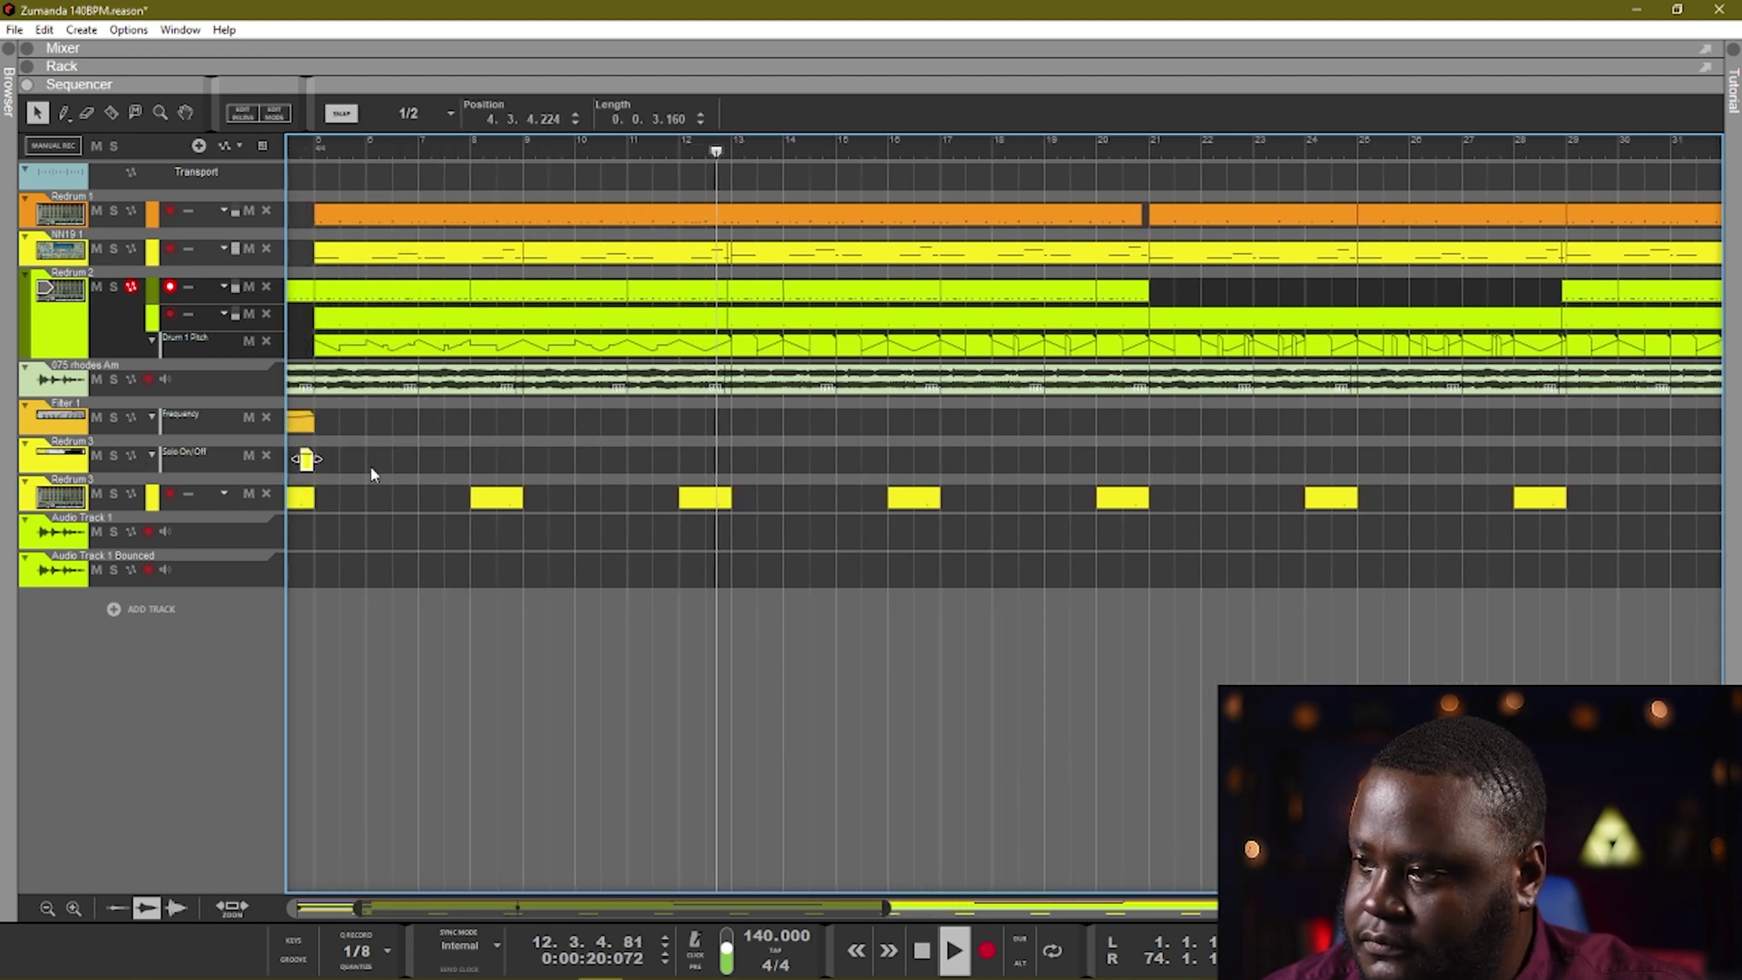
drag(409, 453, 195, 444)
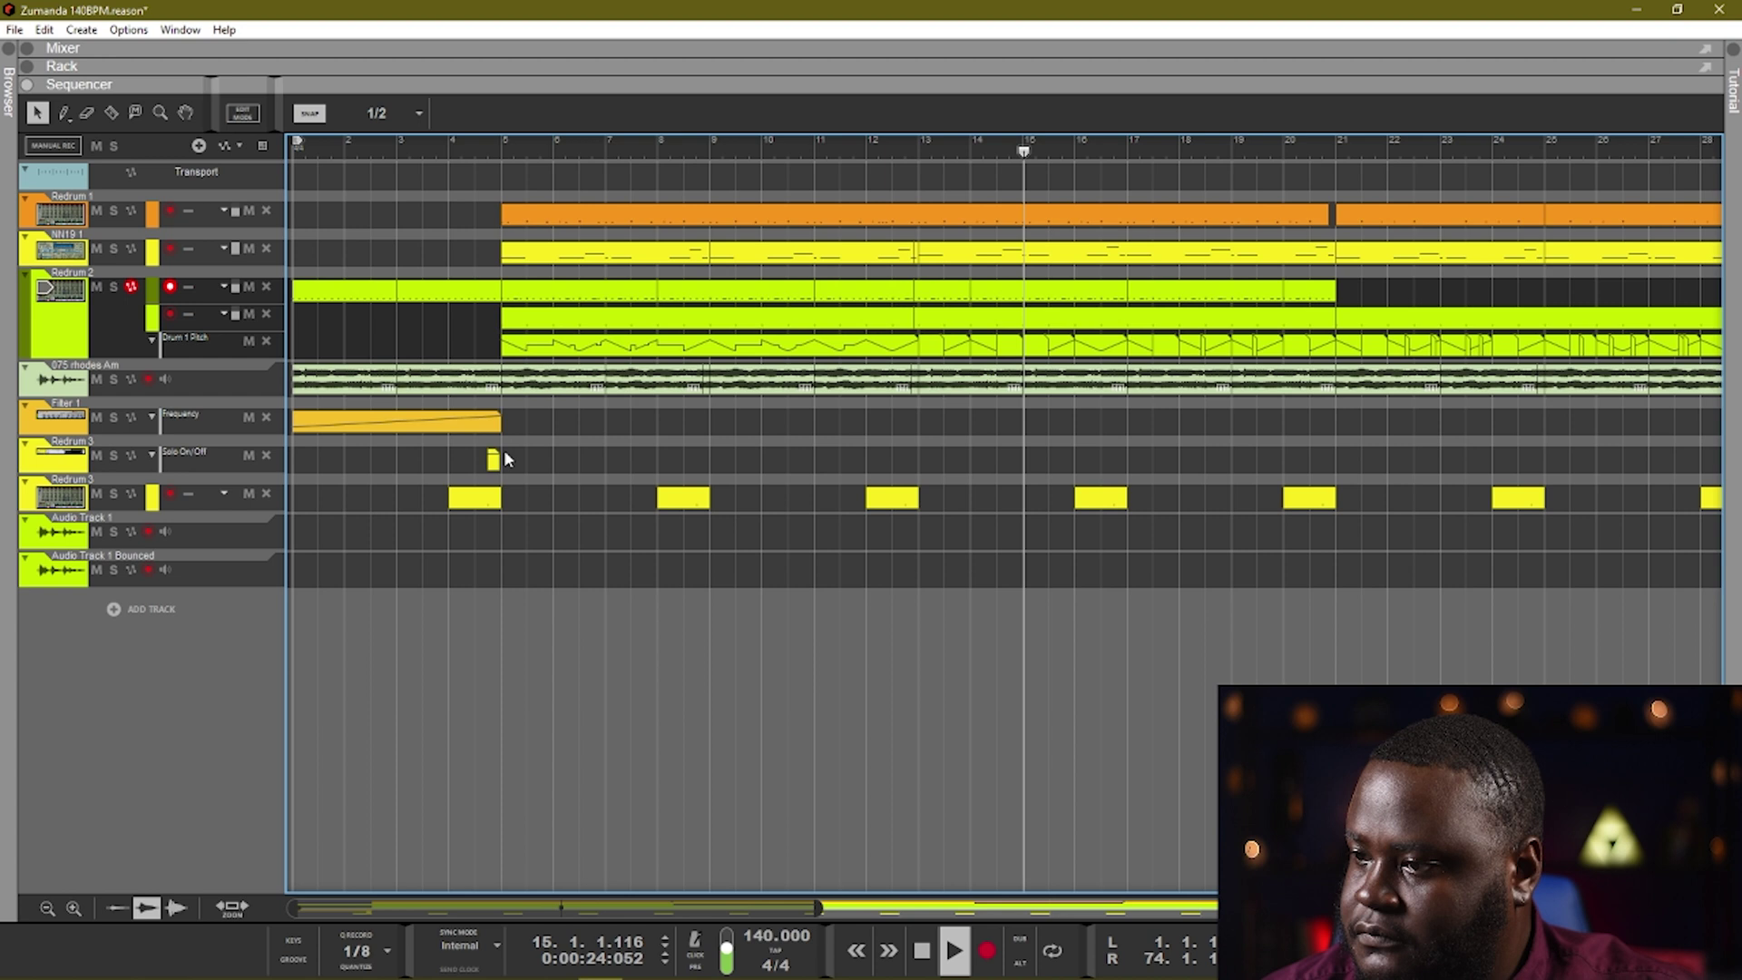
ctrl+drag(492, 459, 1296, 463)
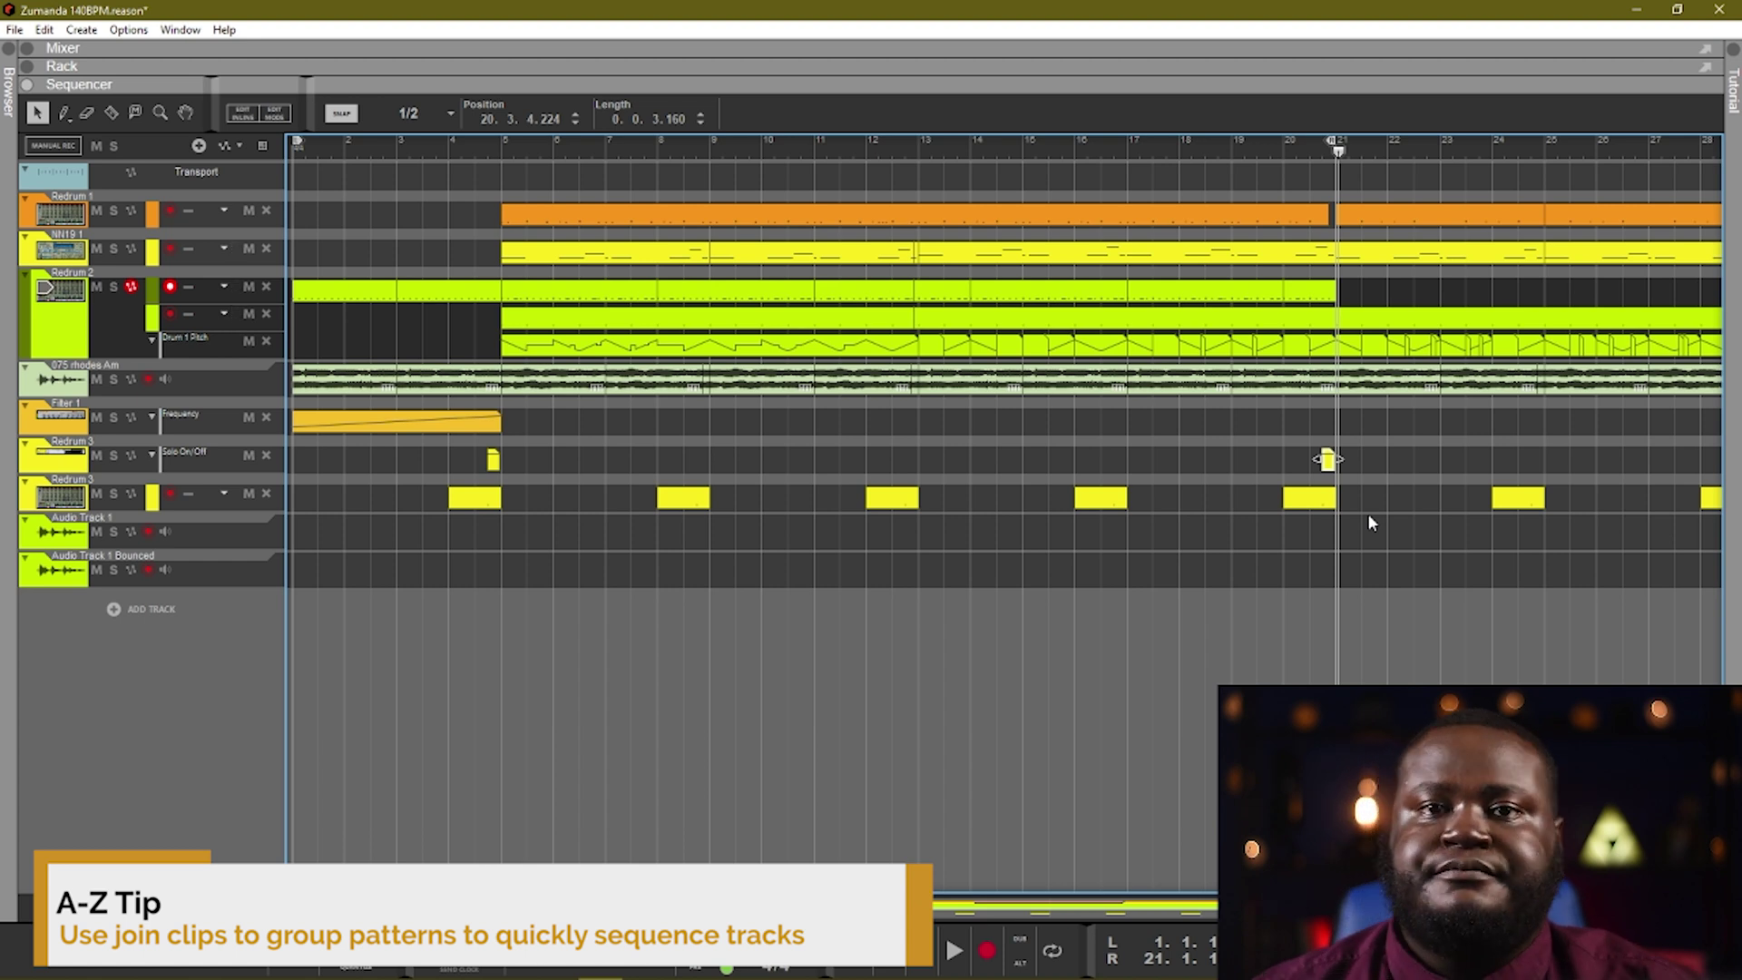
Duplicate the bar 1–3 Redrum 2 clip and join both into one clip spanning bars 1–5.
click(346, 290)
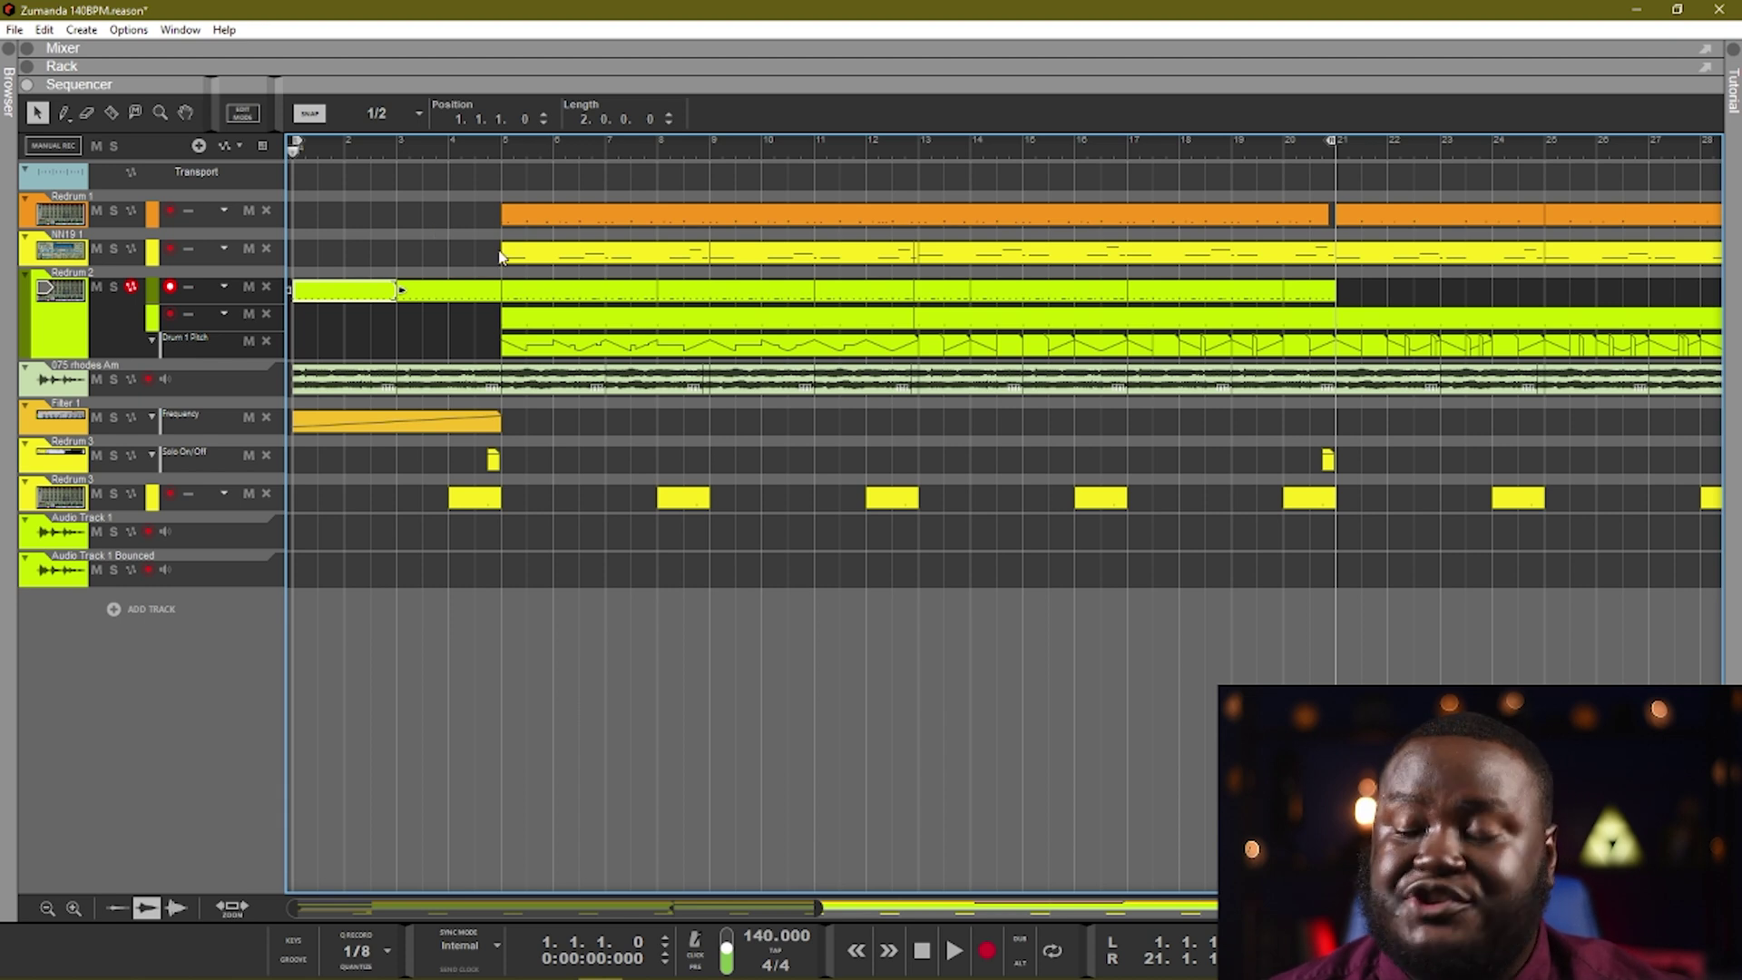
key(ctrl+d)
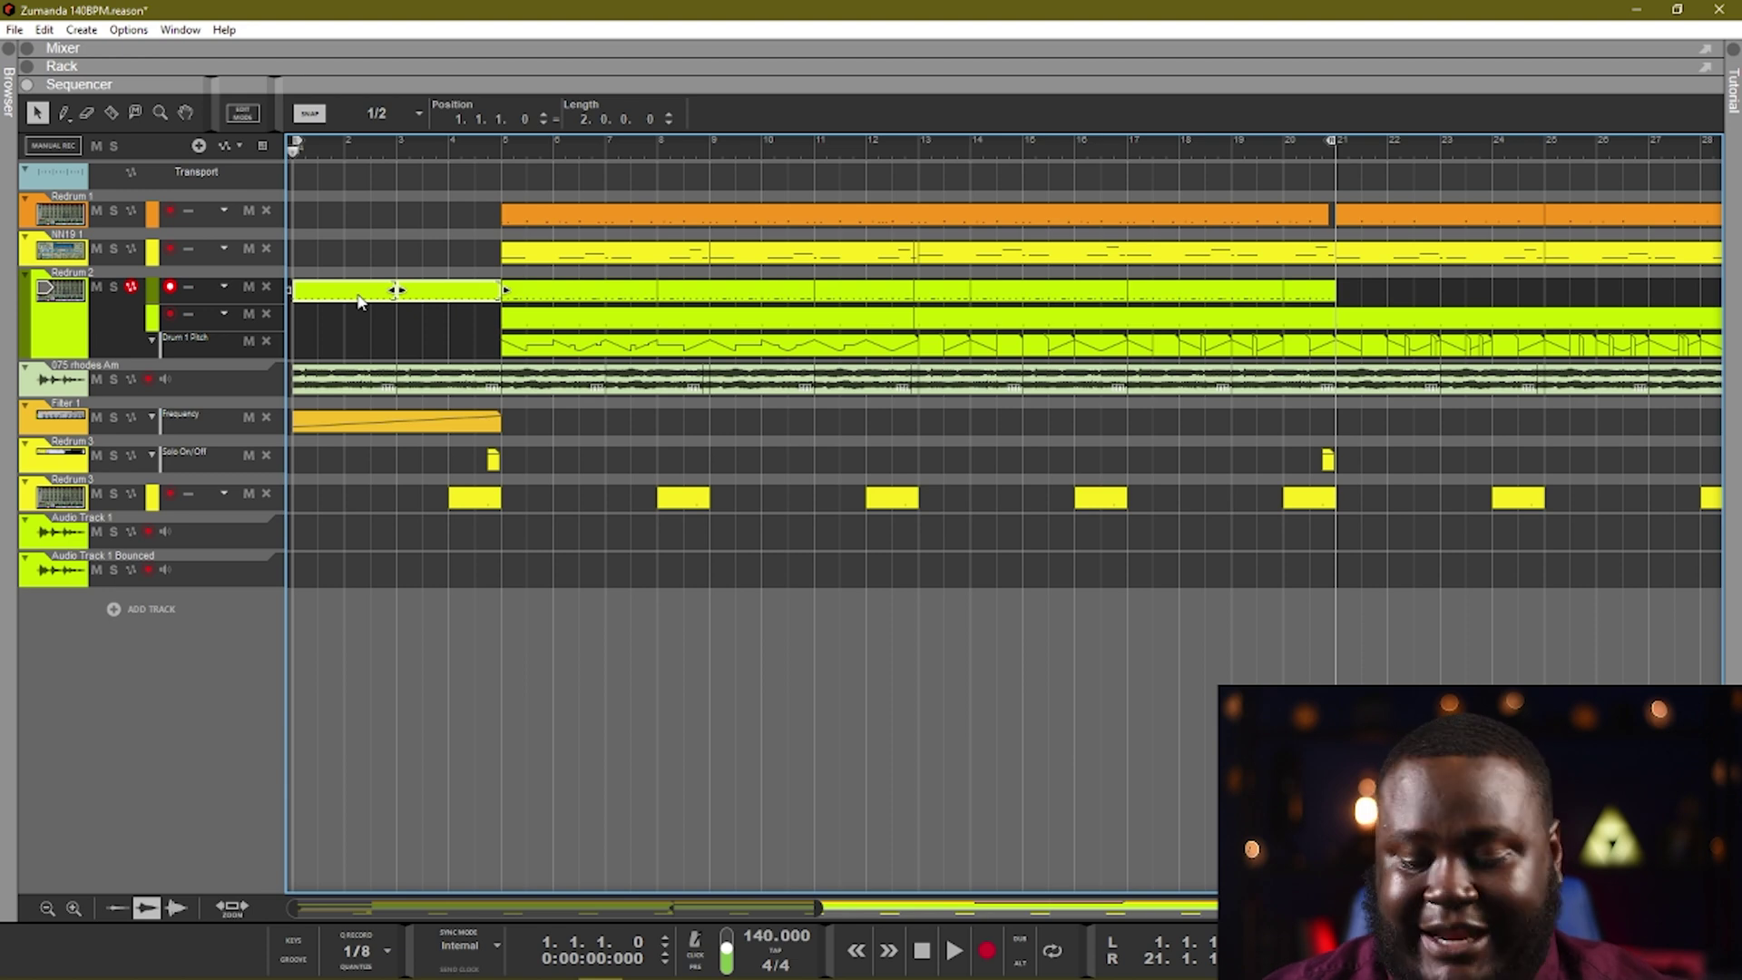
click(359, 293)
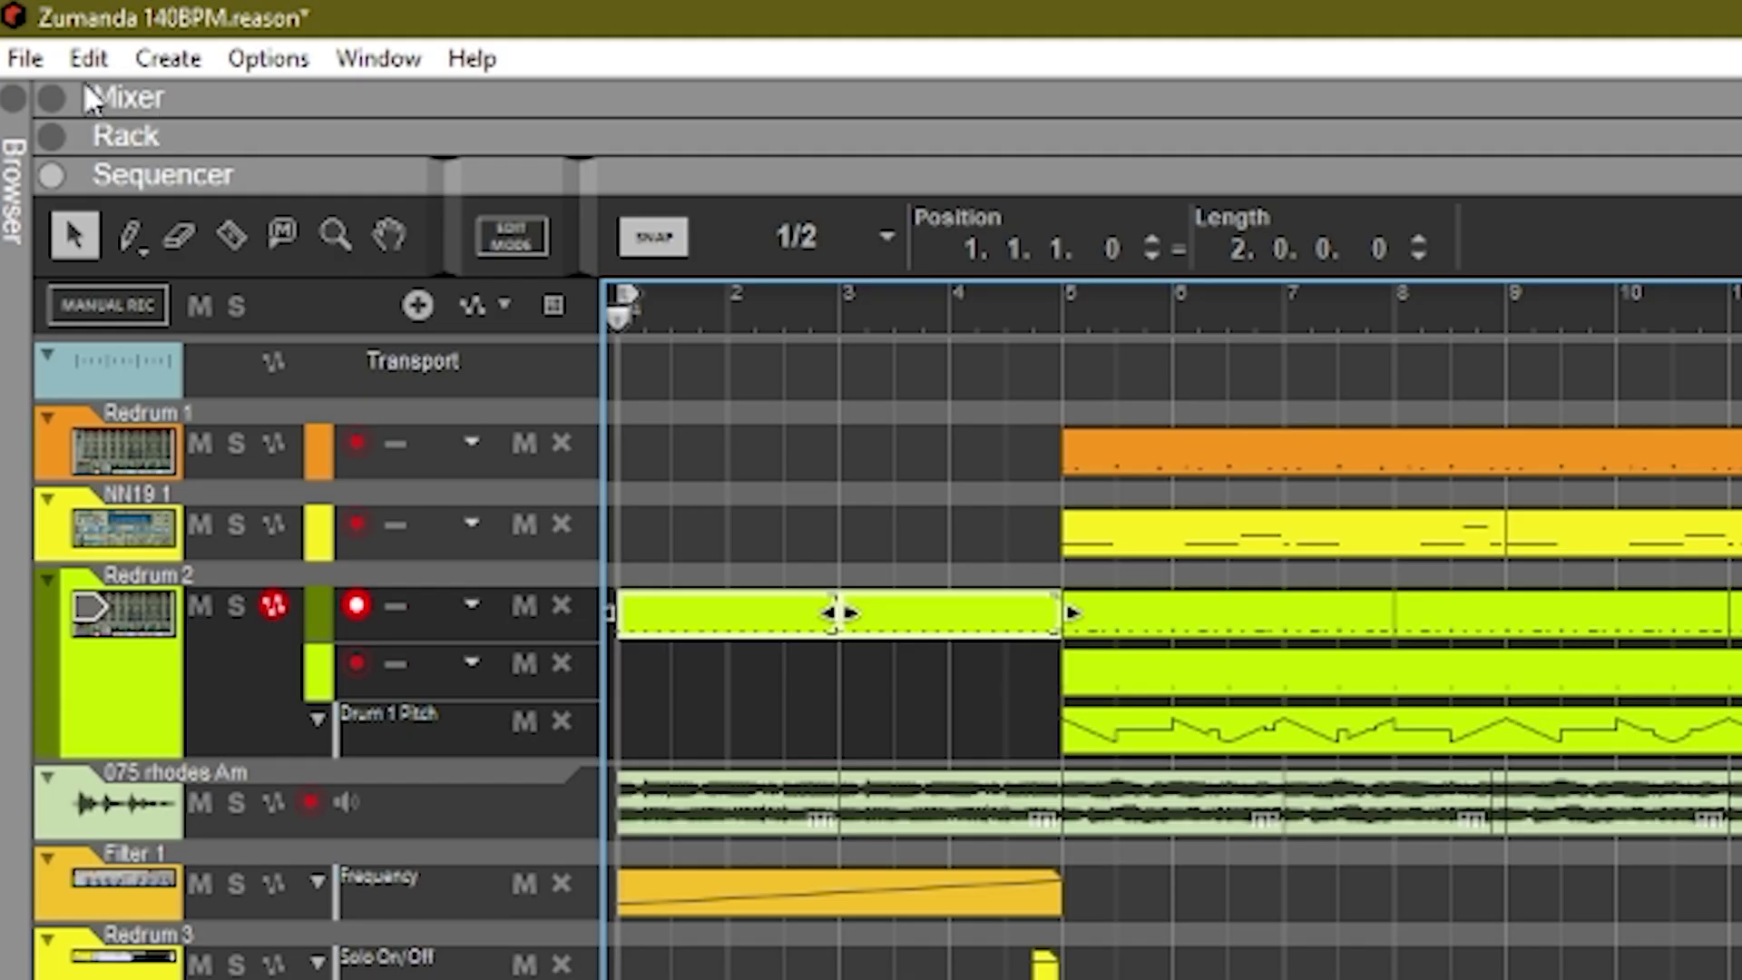
click(96, 66)
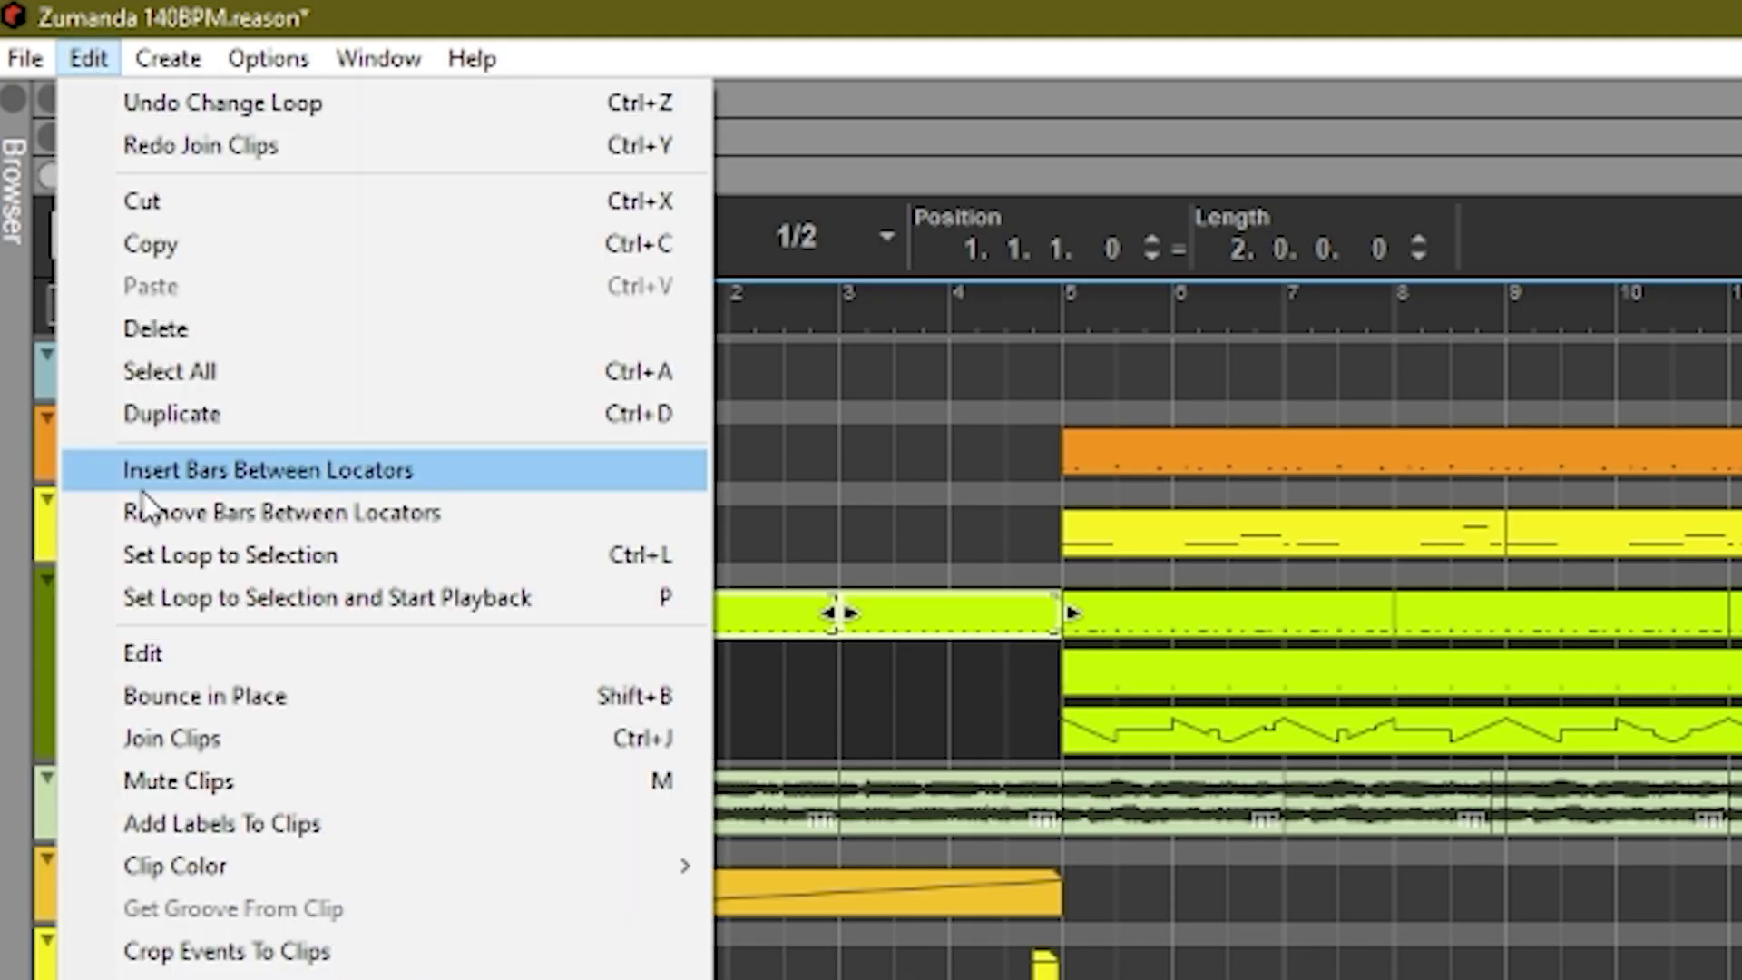
click(176, 738)
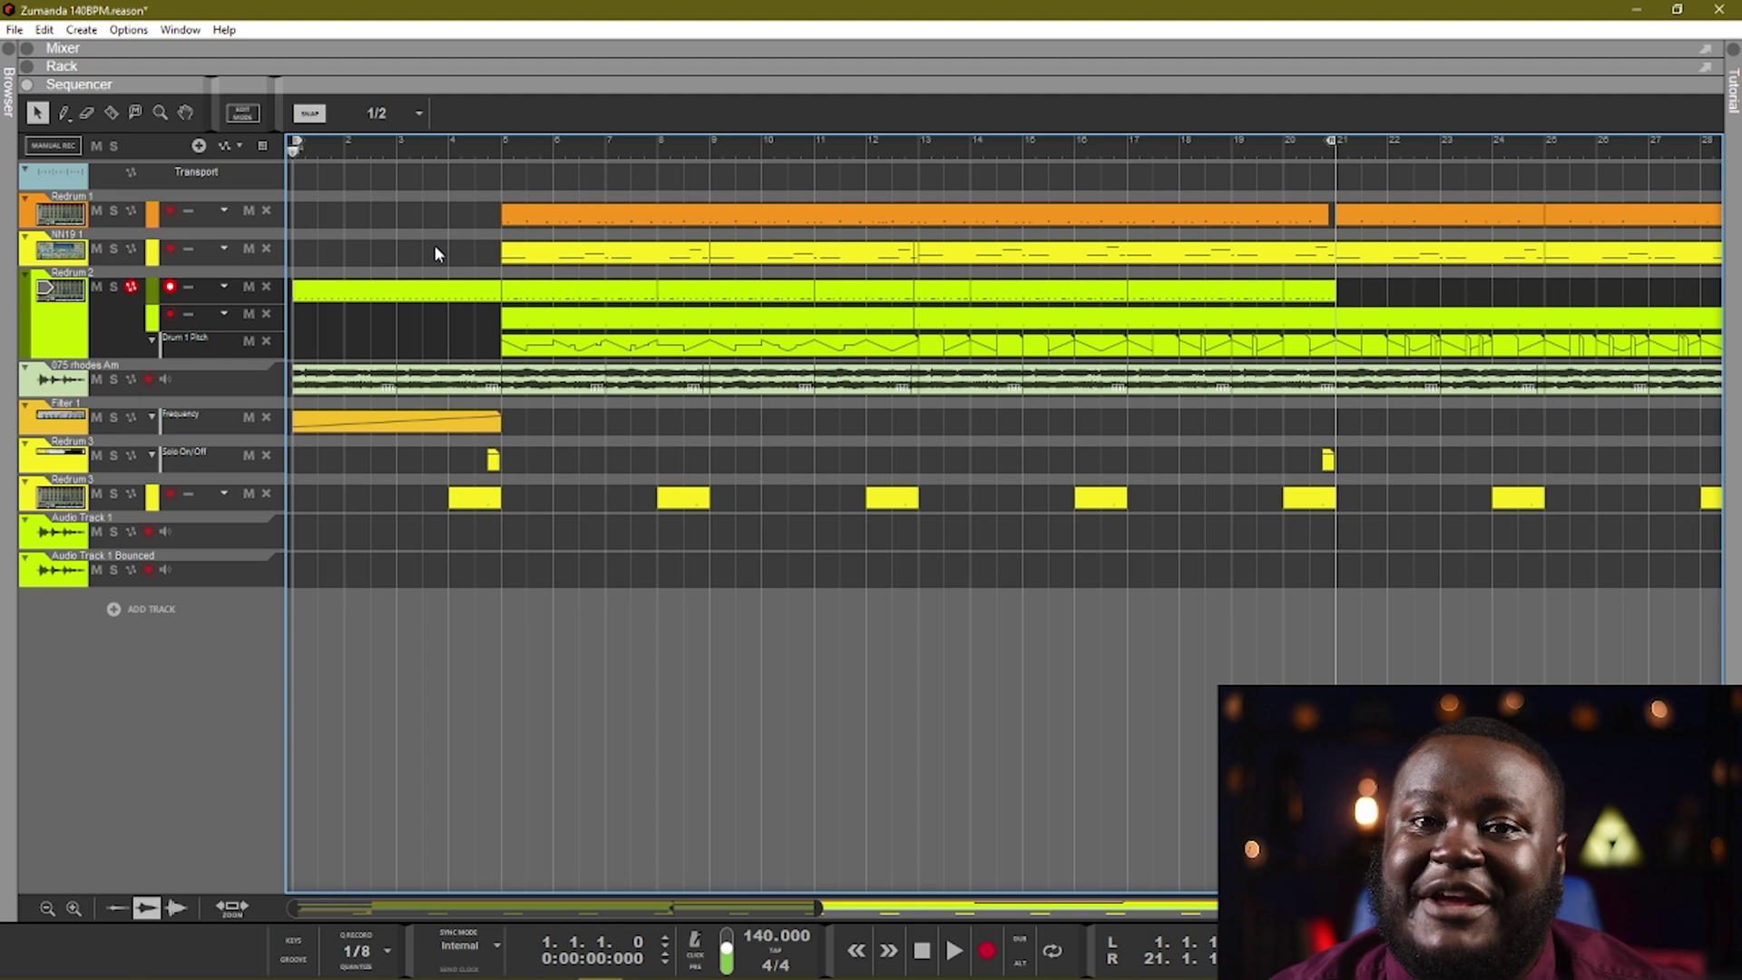
Move the song position to bar 5 and select the triangle point group in the Drum 1 Pitch clip.
click(501, 147)
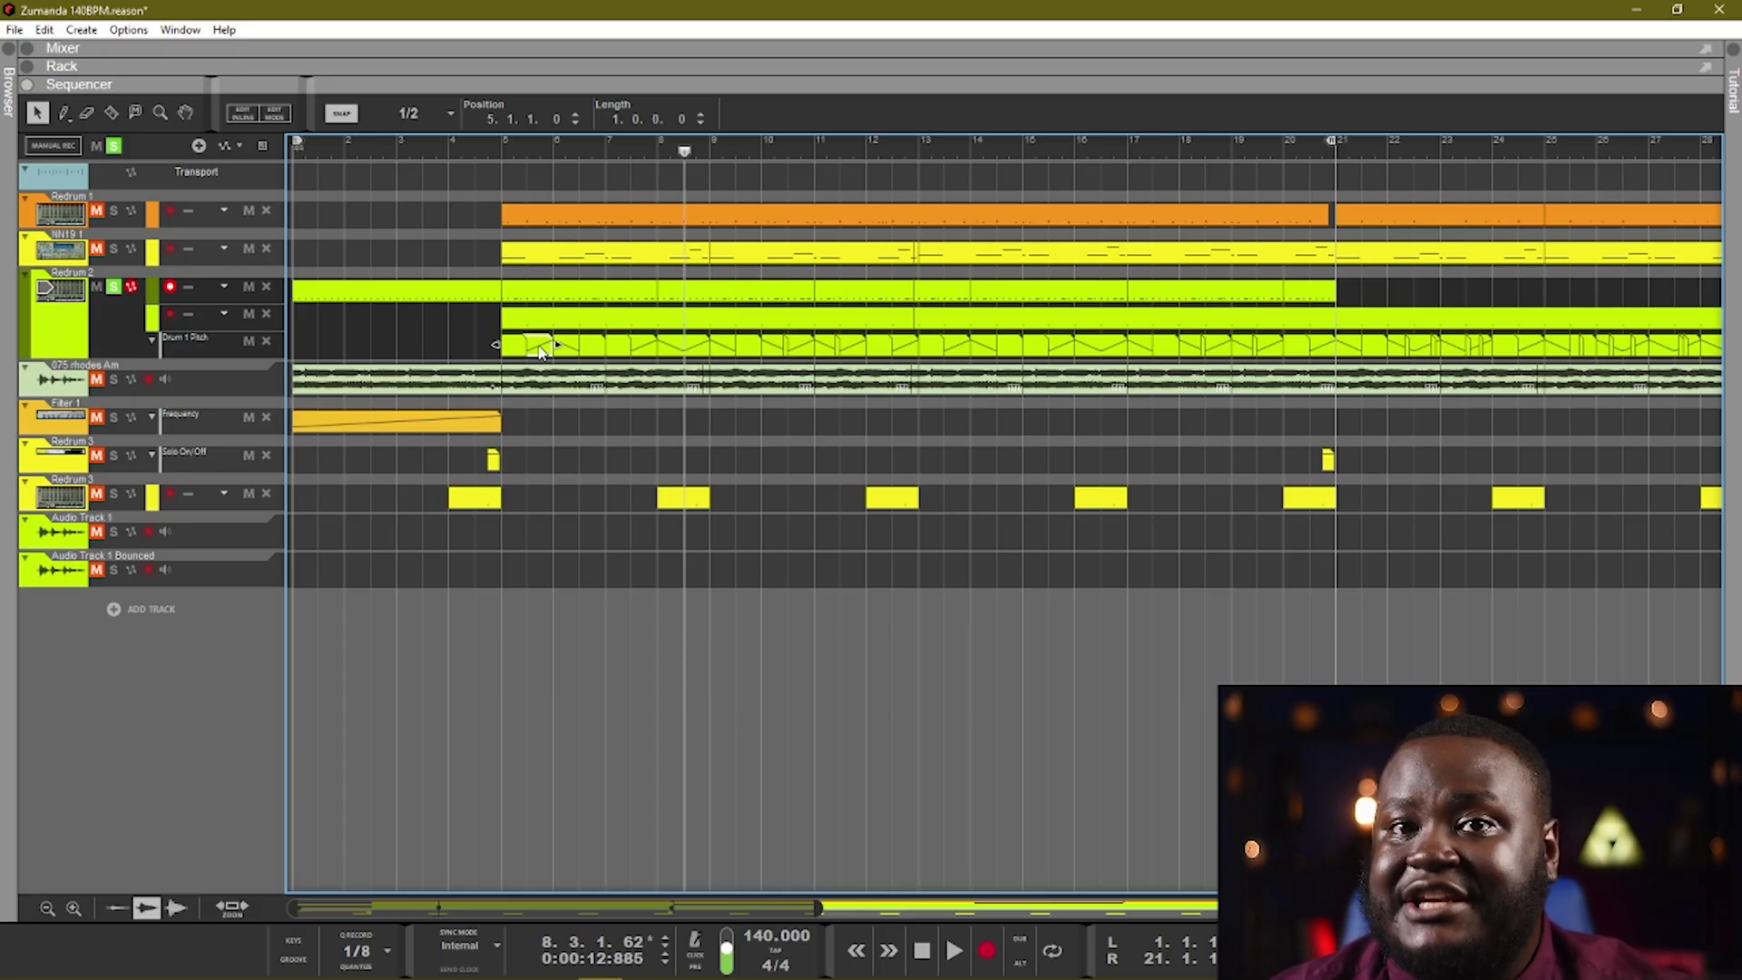
double_click(540, 347)
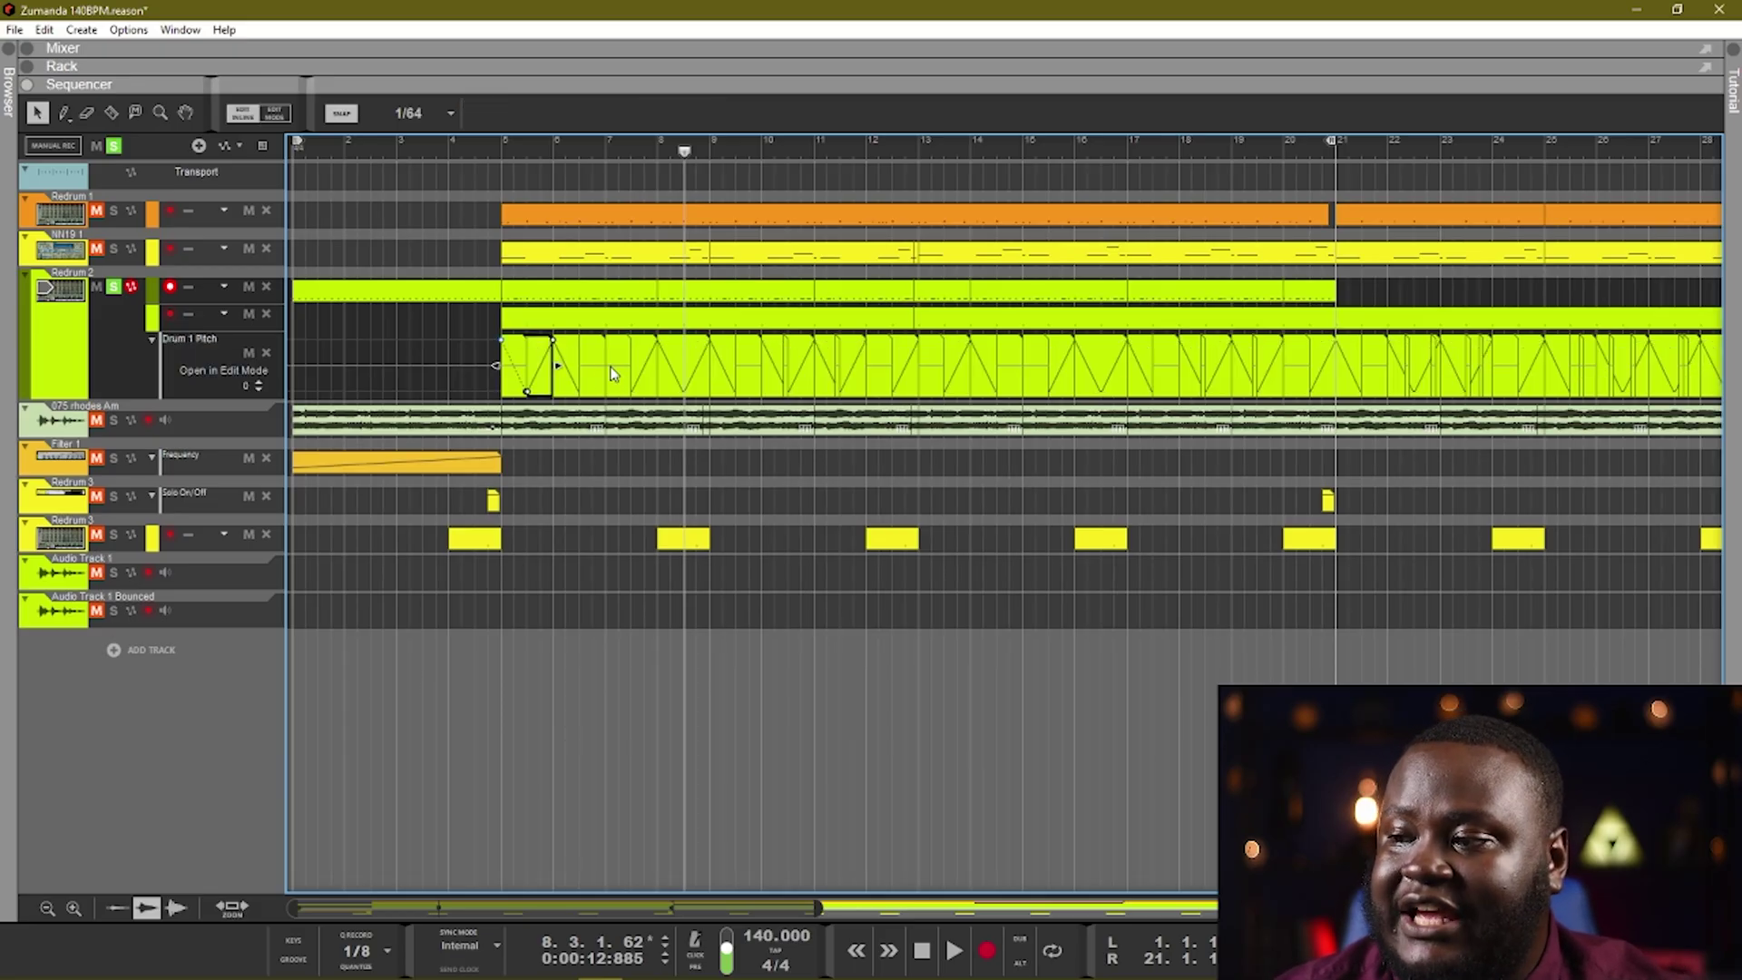
click(689, 358)
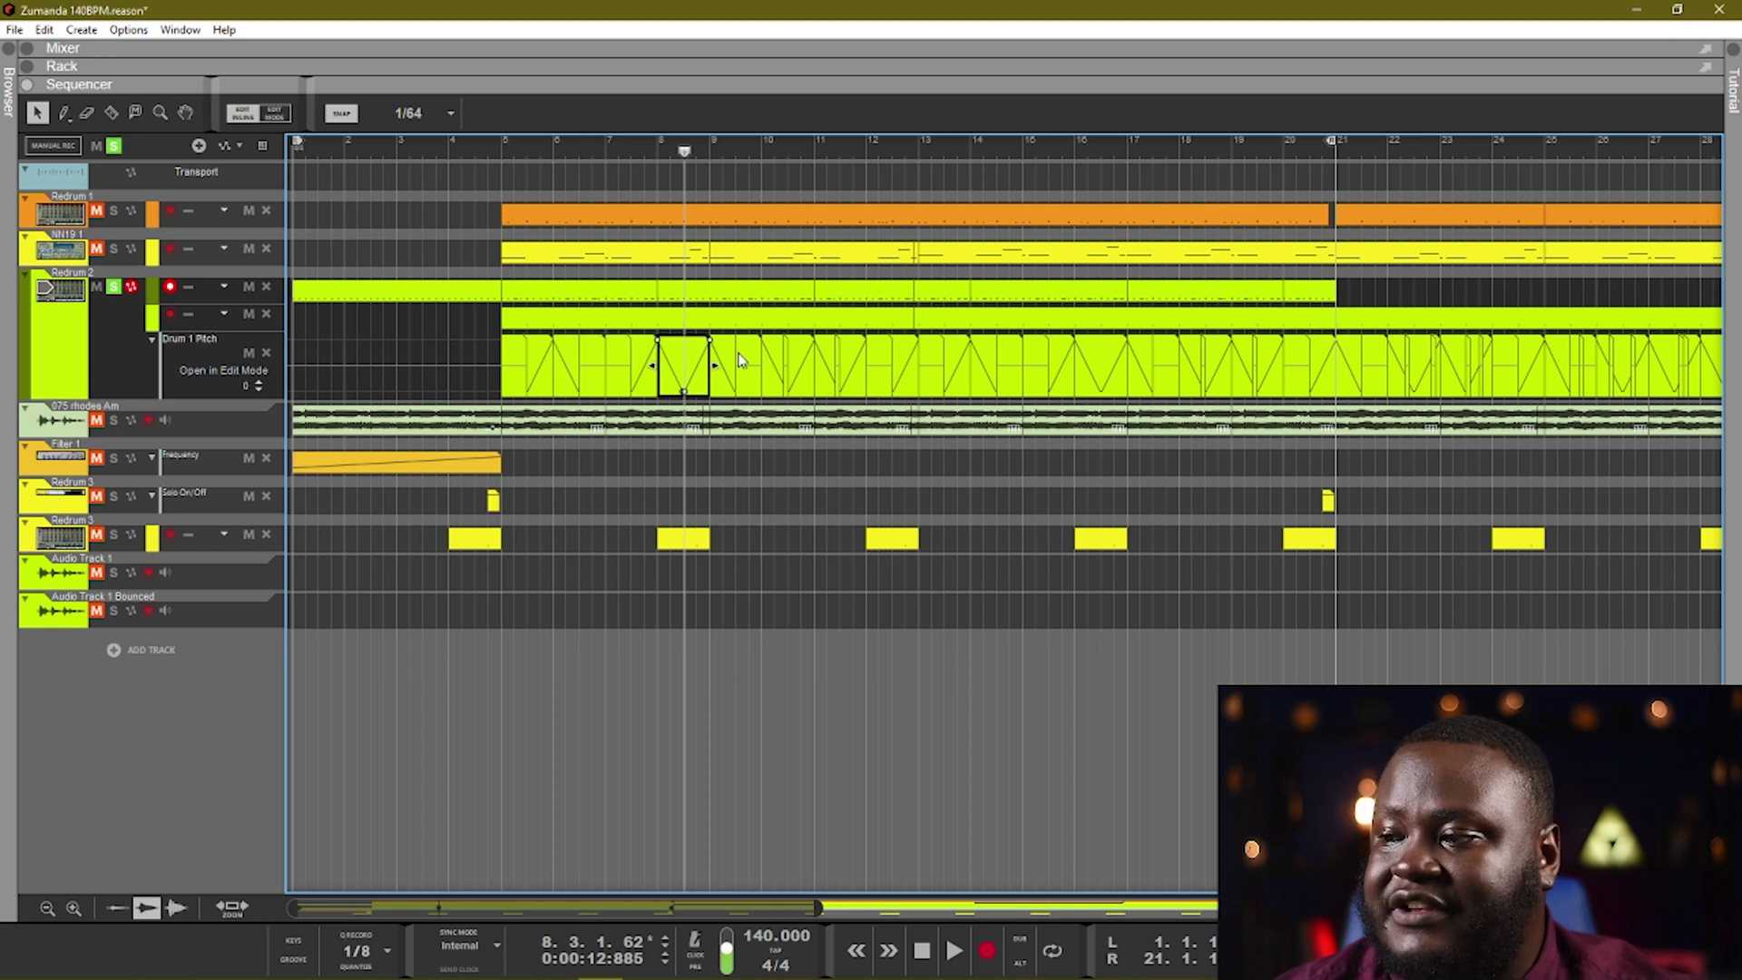
double_click(433, 333)
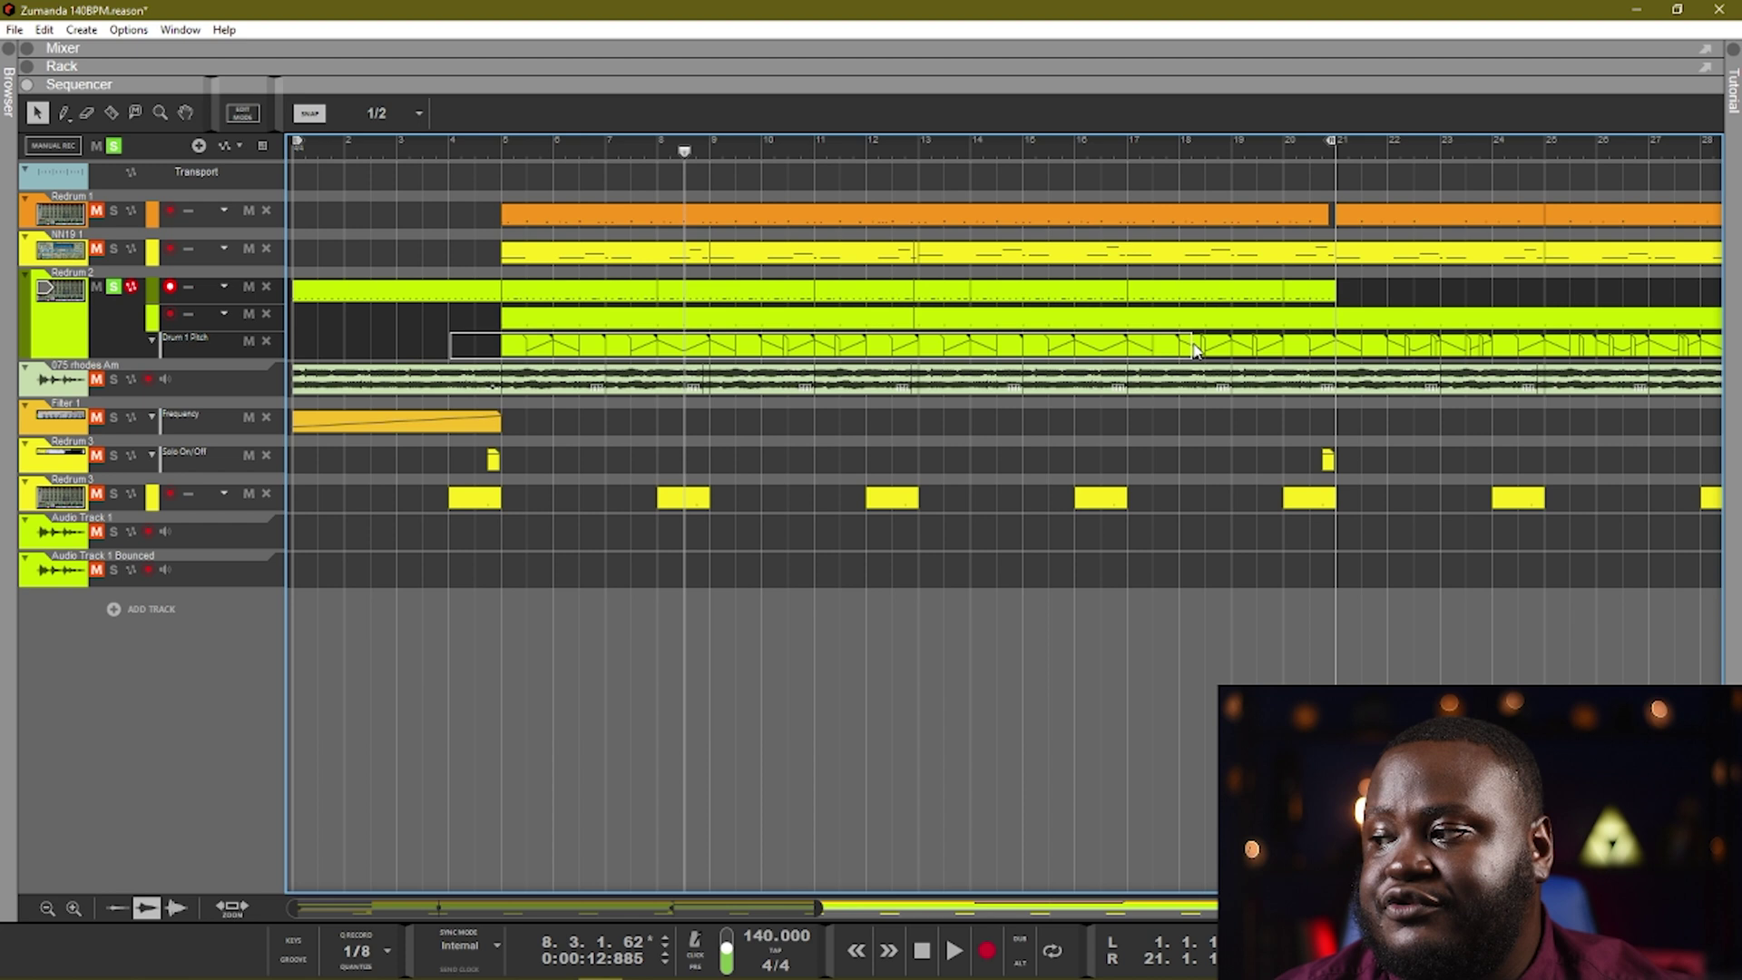
Trim the Drum 1 Pitch clip back to about bar 12, then draw a new pitch clip over bars 1–5.
drag(1193, 352, 1334, 348)
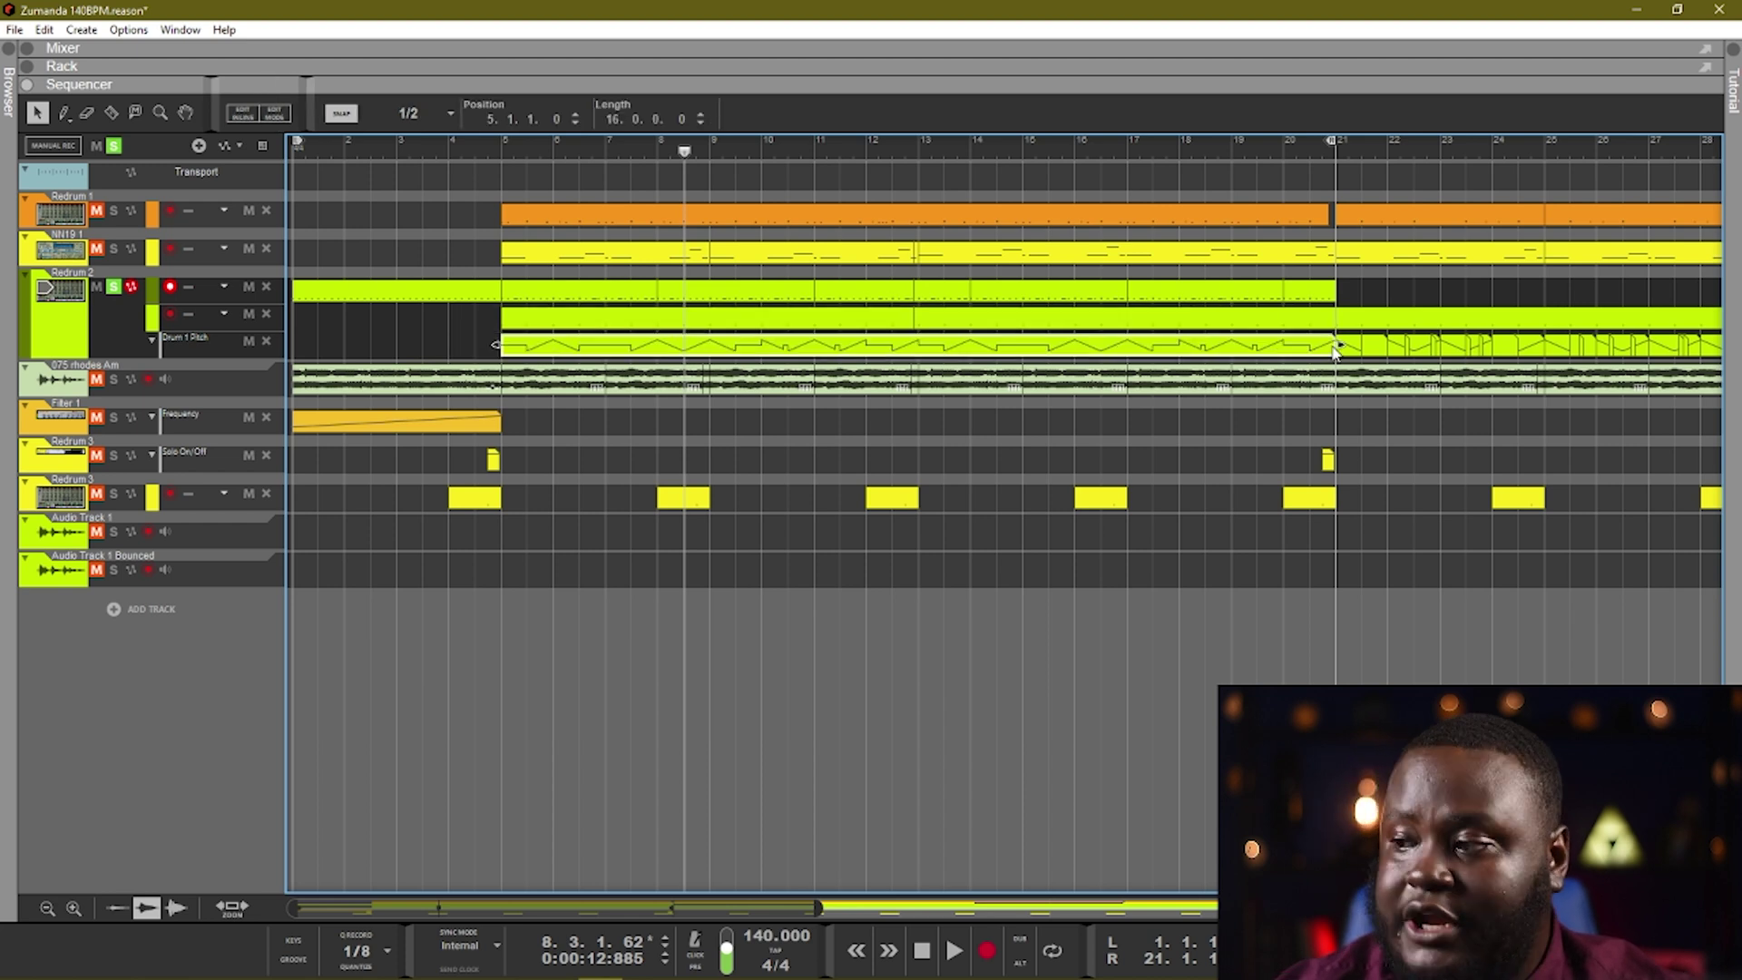
double_click(912, 344)
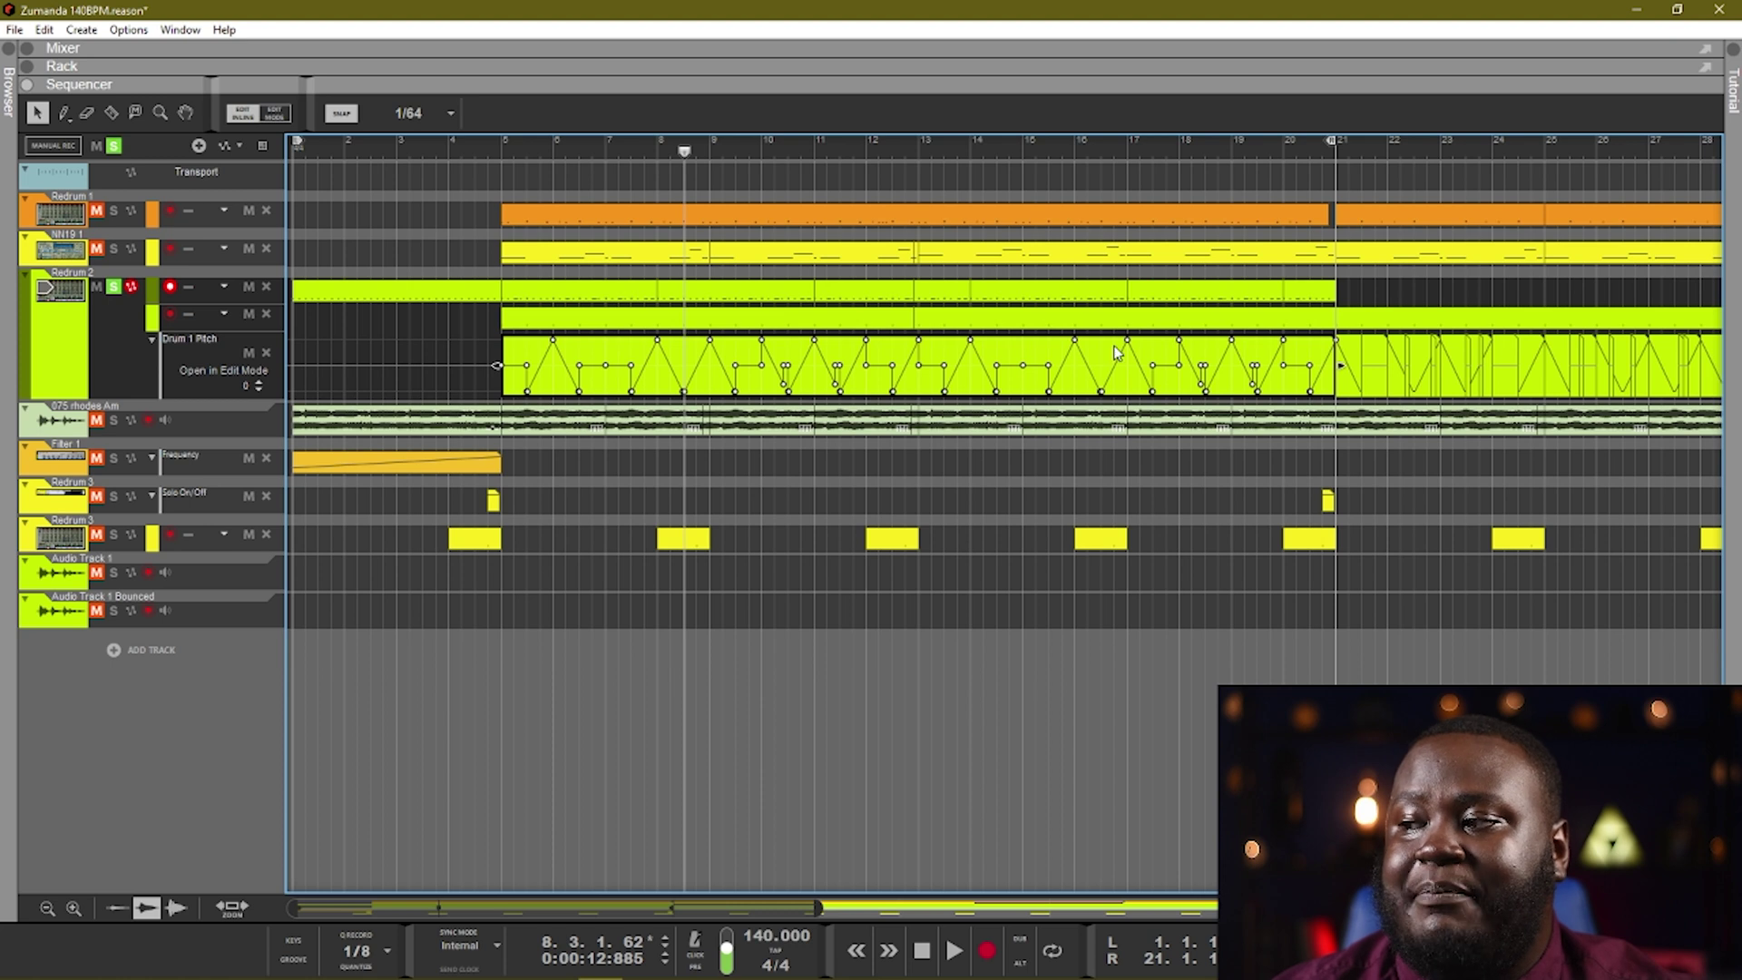
double_click(630, 352)
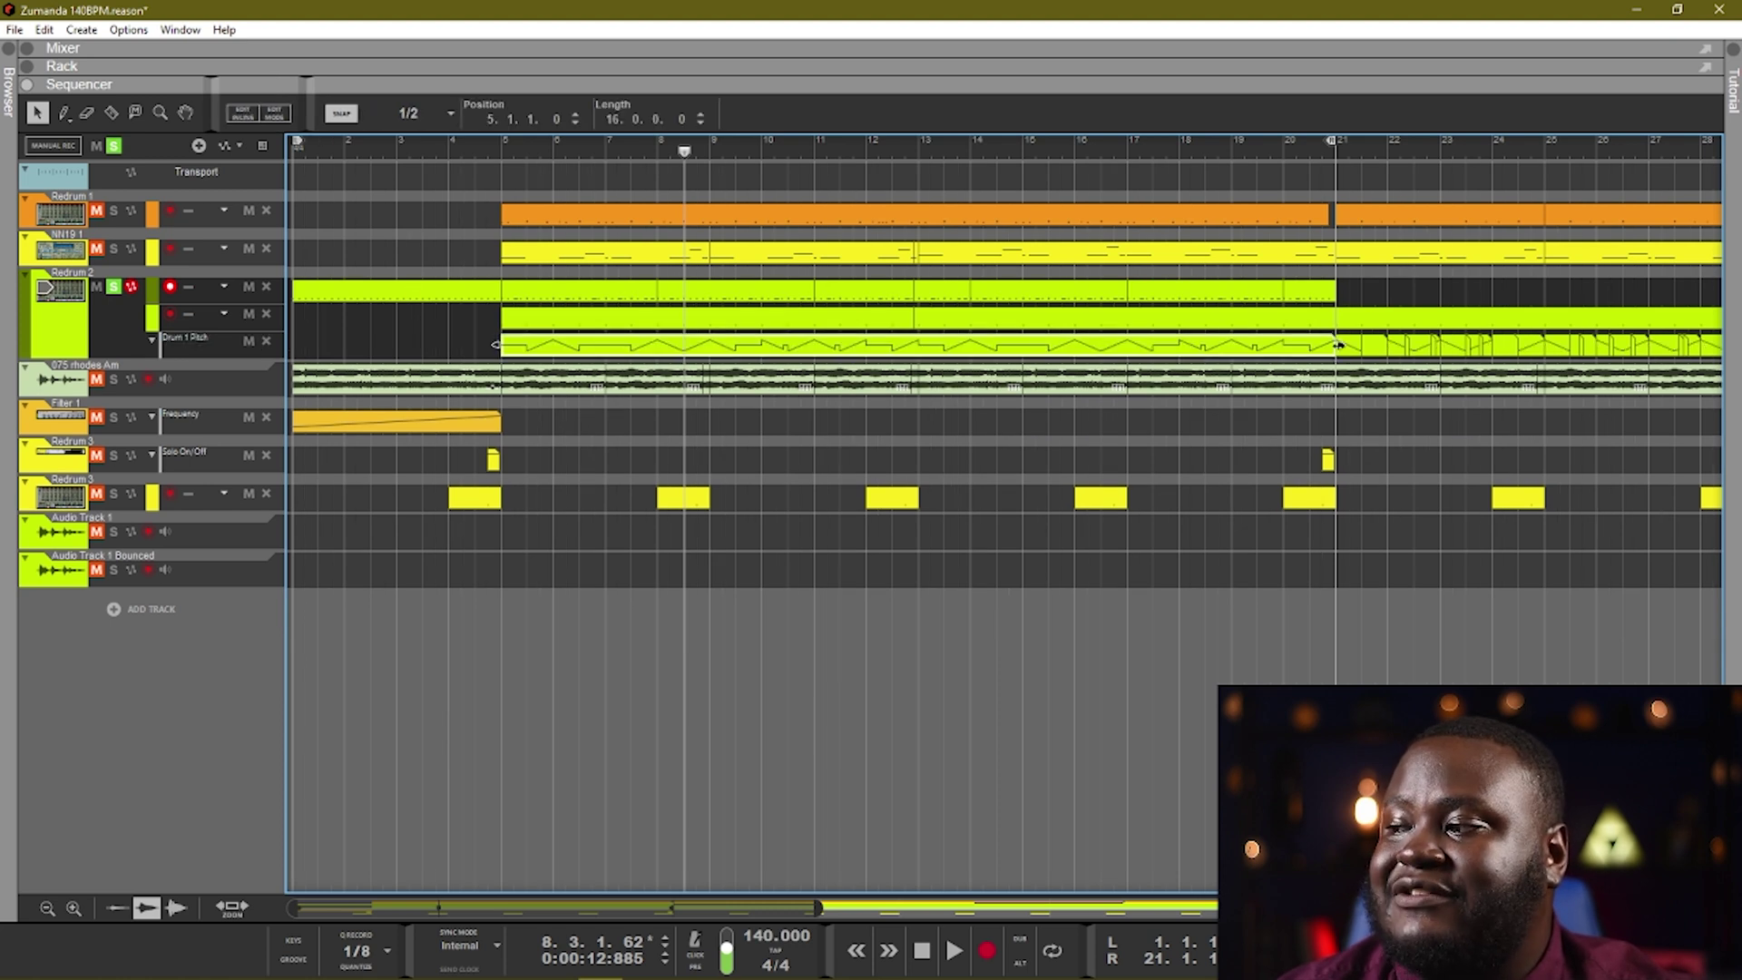
mouse_move(1326, 352)
mouse_down()
mouse_move(922, 365)
mouse_move(1351, 354)
mouse_up()
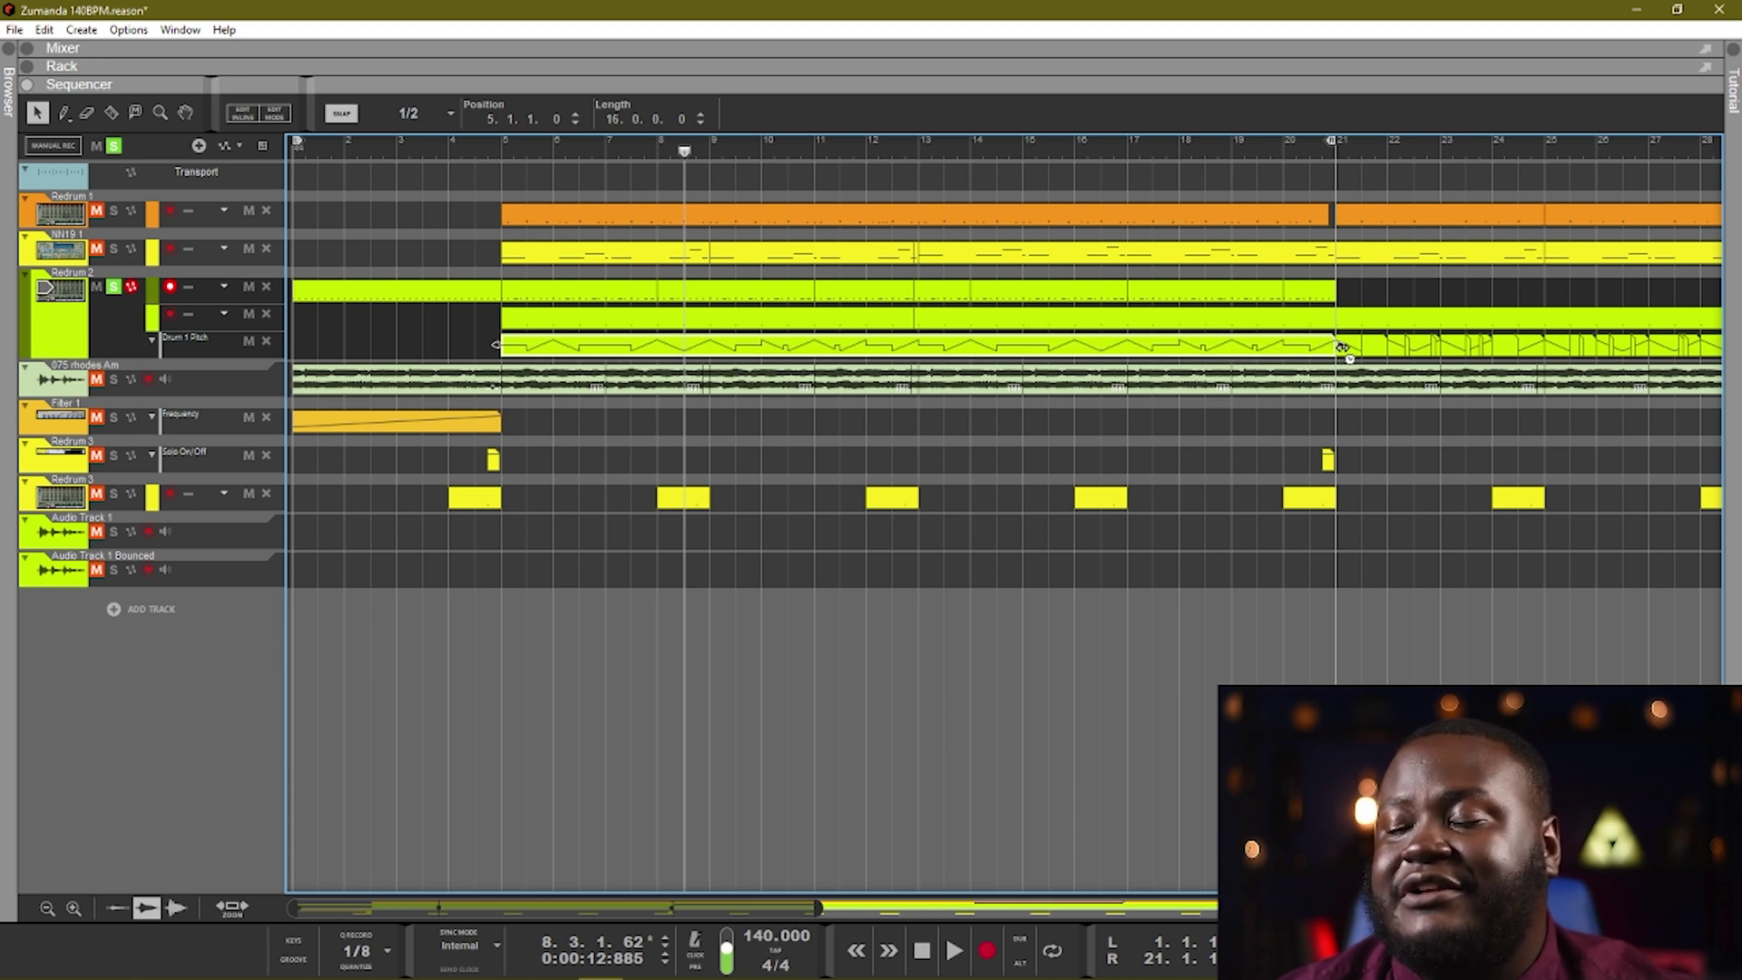
mouse_move(1347, 352)
mouse_down()
mouse_move(960, 354)
mouse_move(909, 382)
mouse_up()
drag(310, 340, 486, 349)
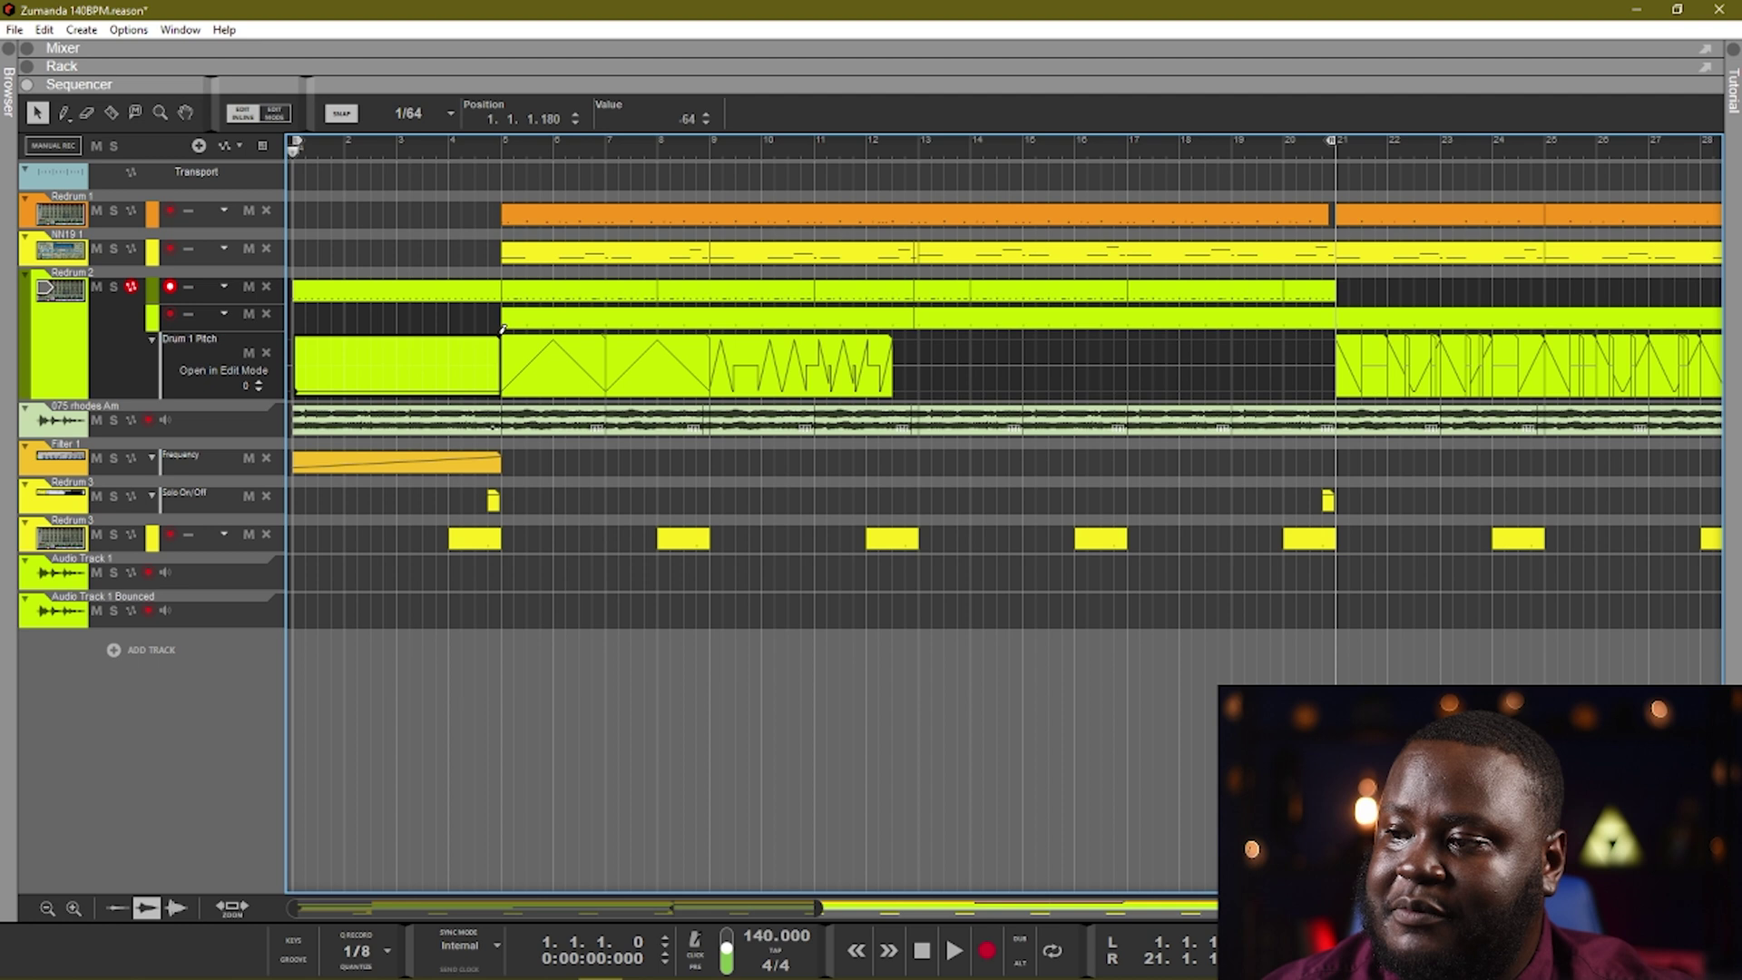
Add a rising pitch point, trim the clip to two bars, and add a reversed duplicate.
click(501, 333)
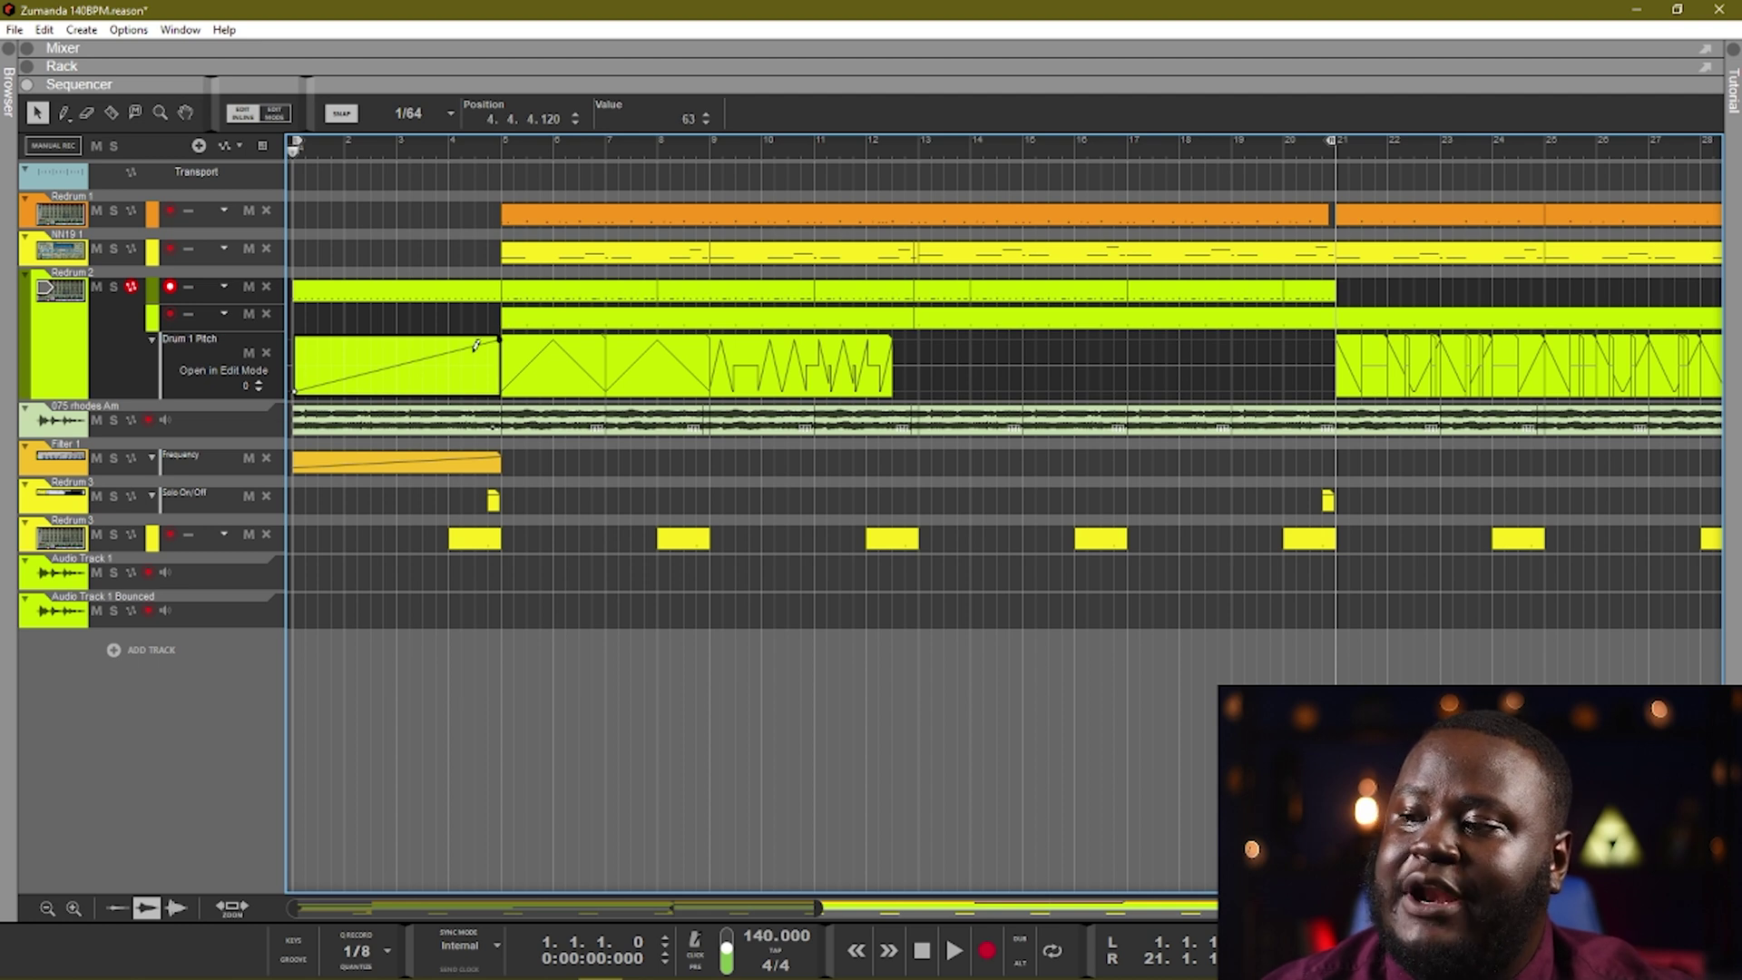
double_click(422, 341)
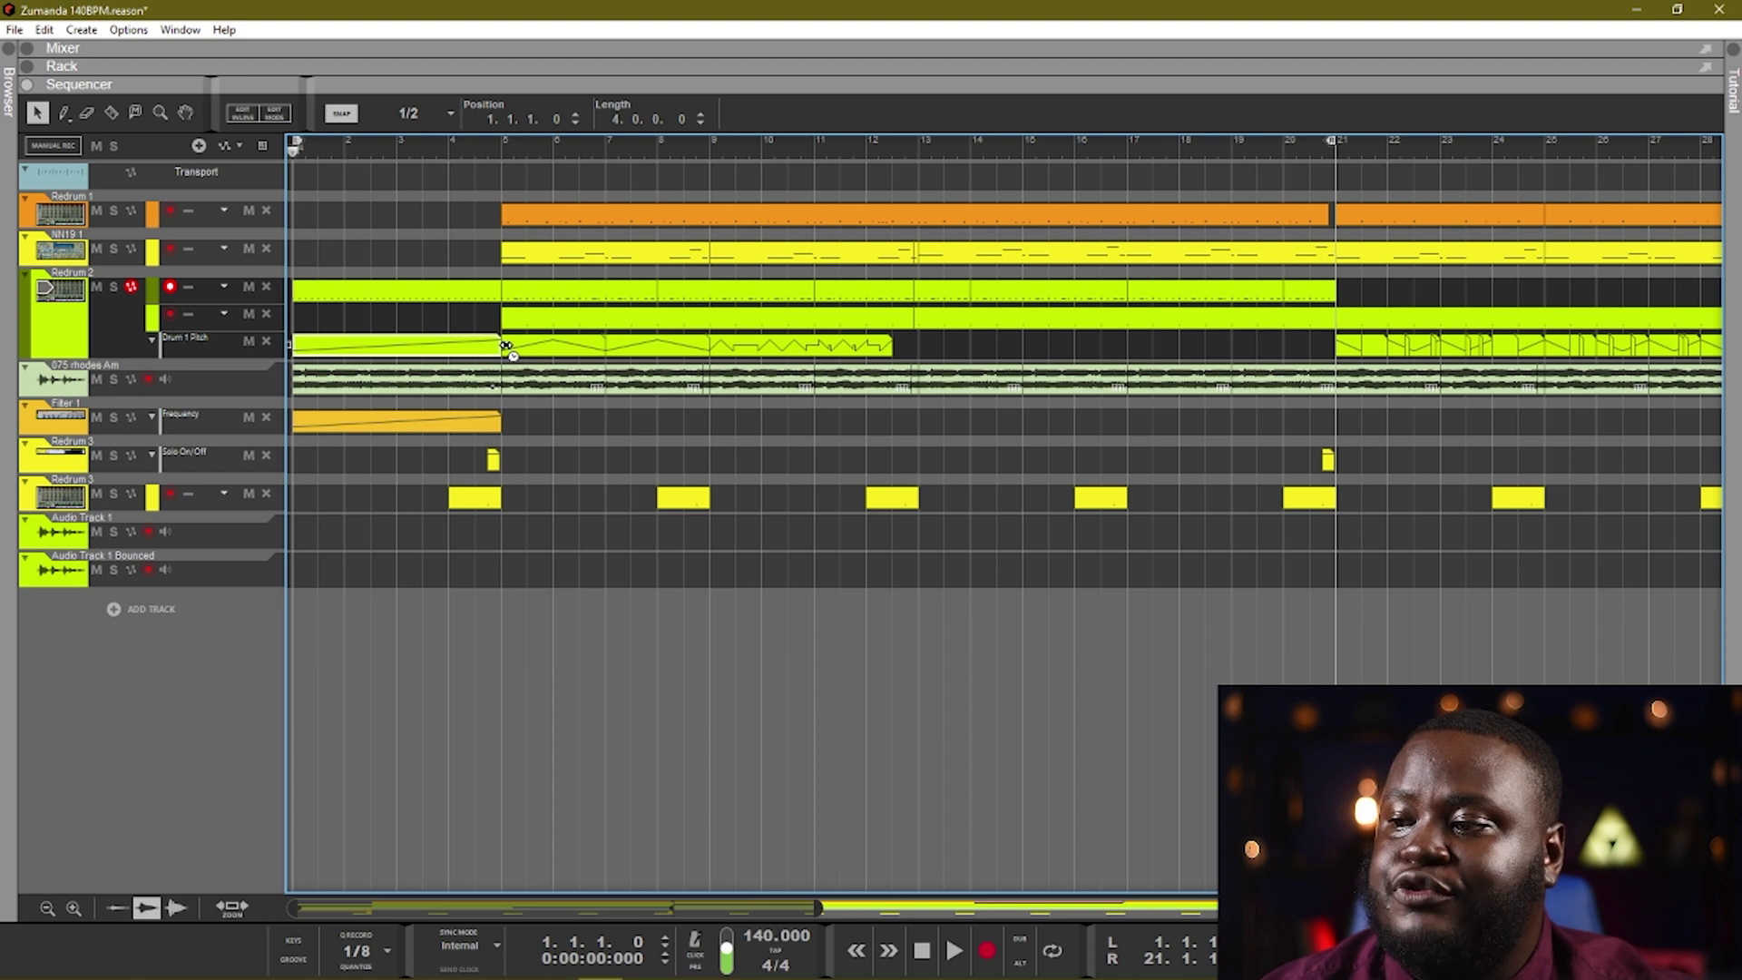
drag(506, 349, 437, 348)
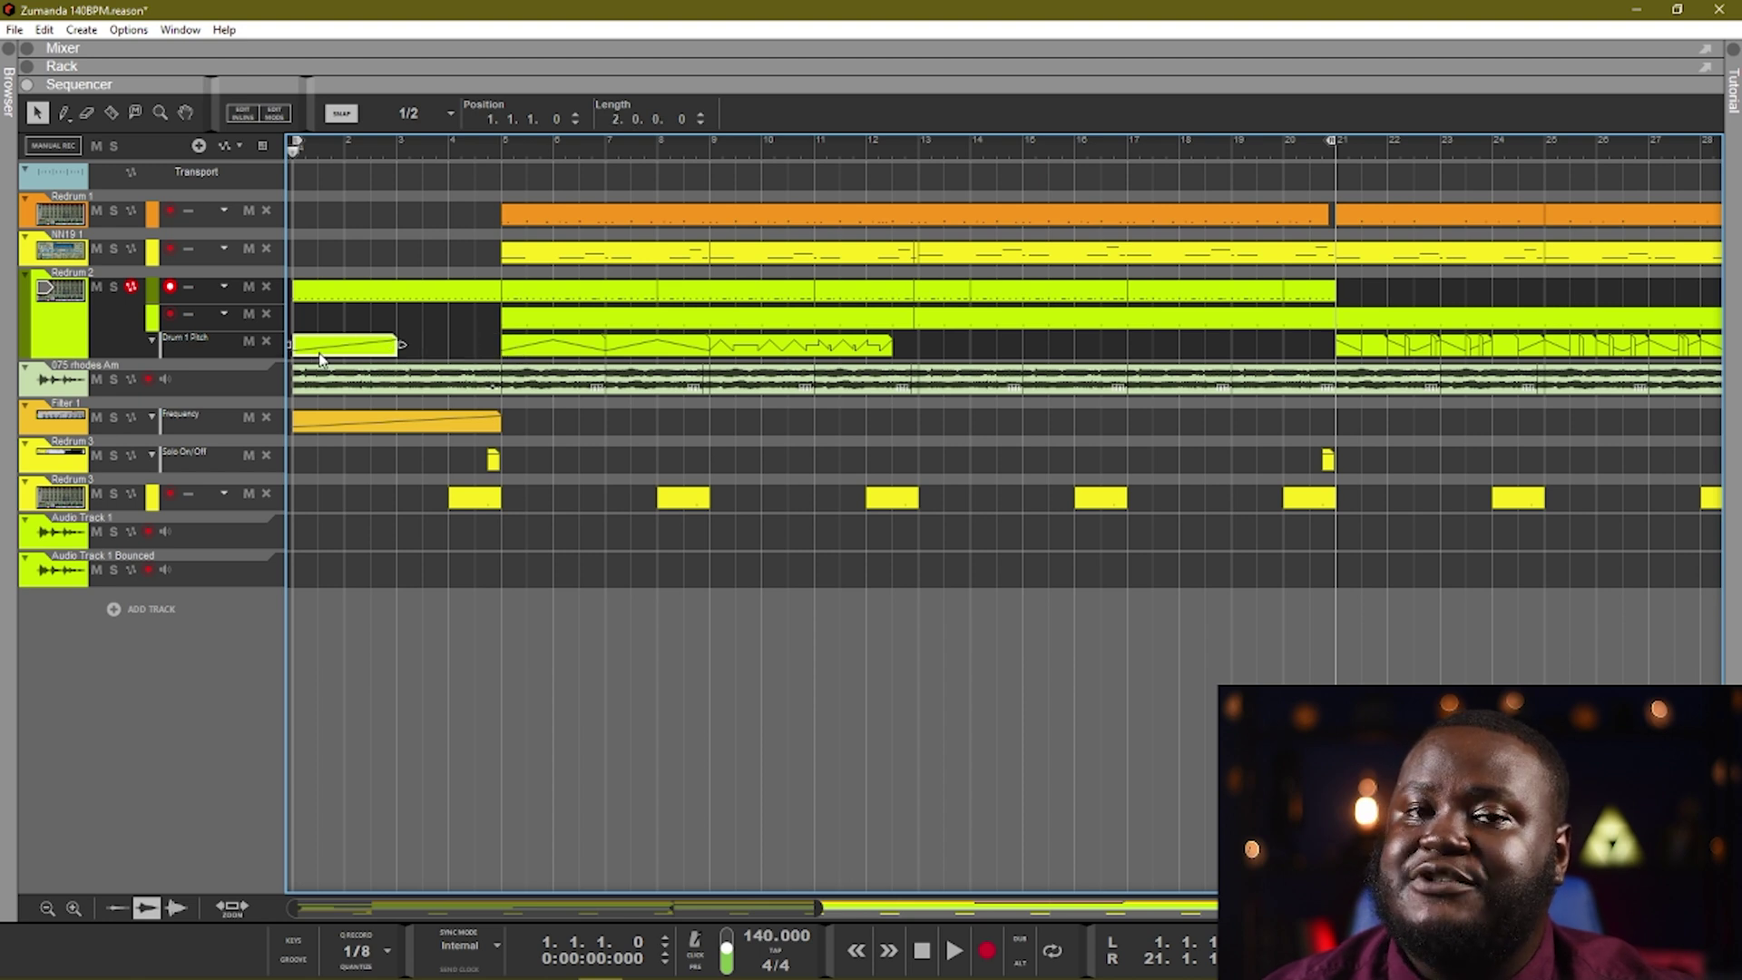
key(ctrl+d)
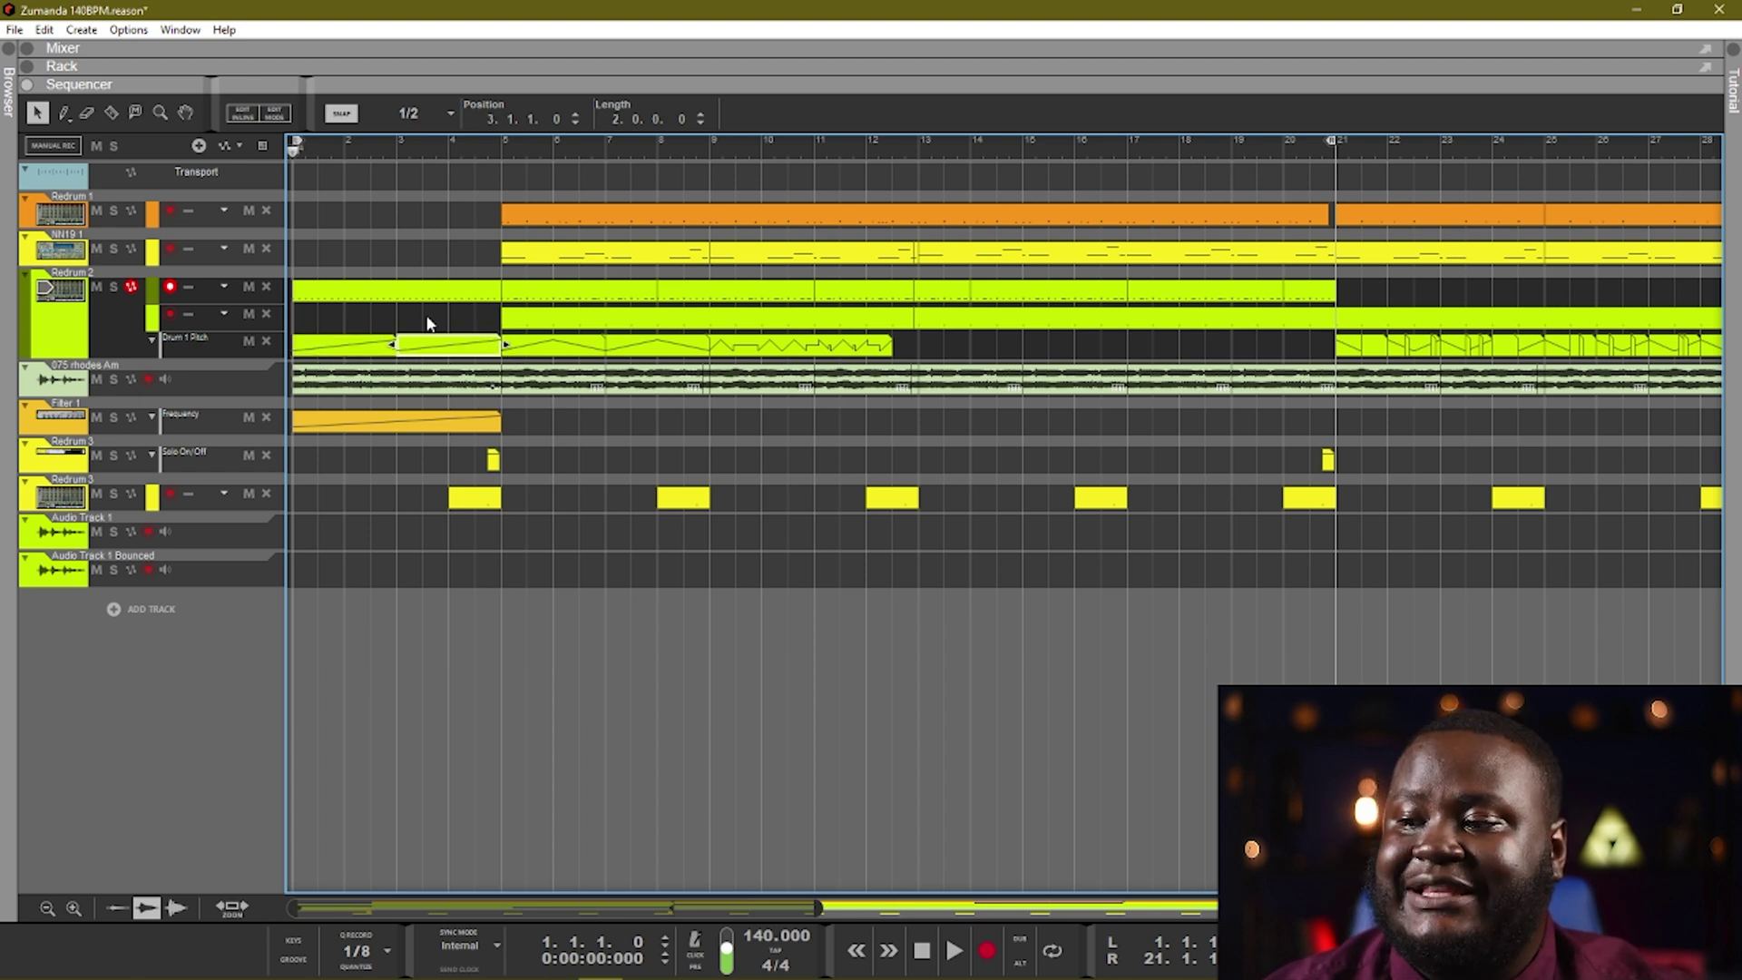
right_click(437, 340)
click(495, 770)
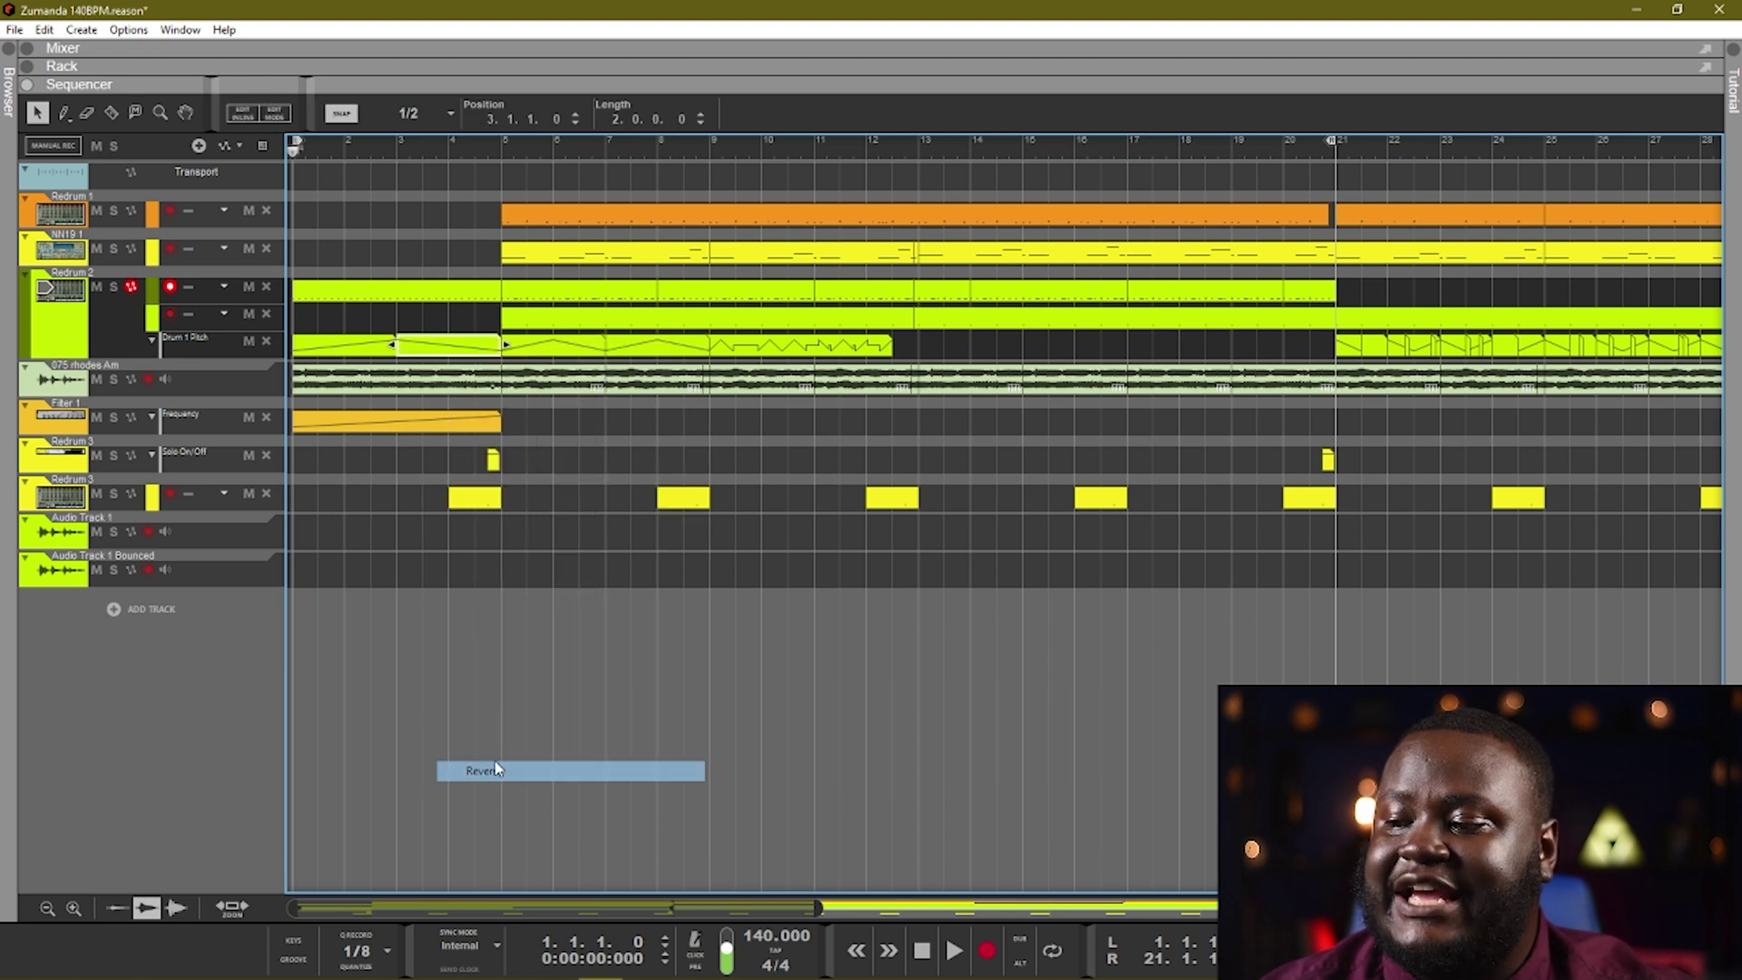
click(380, 348)
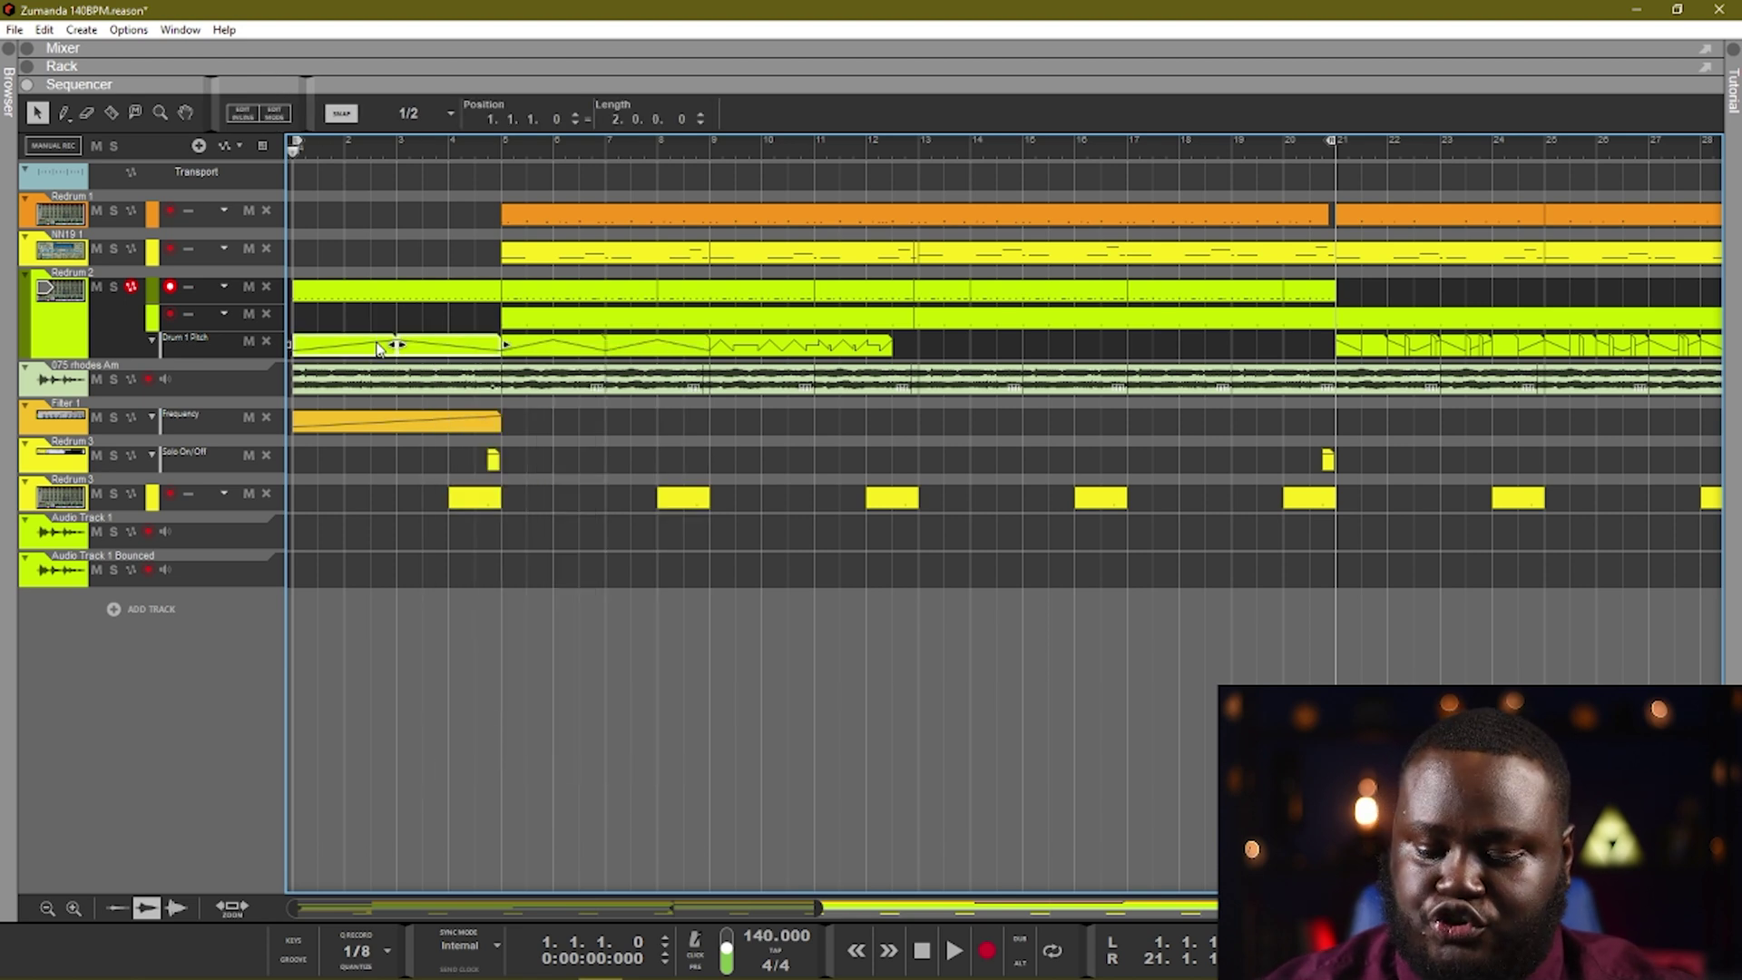
Edit the first pitch clip's curve, trim it to two bars, and duplicate it.
double_click(375, 347)
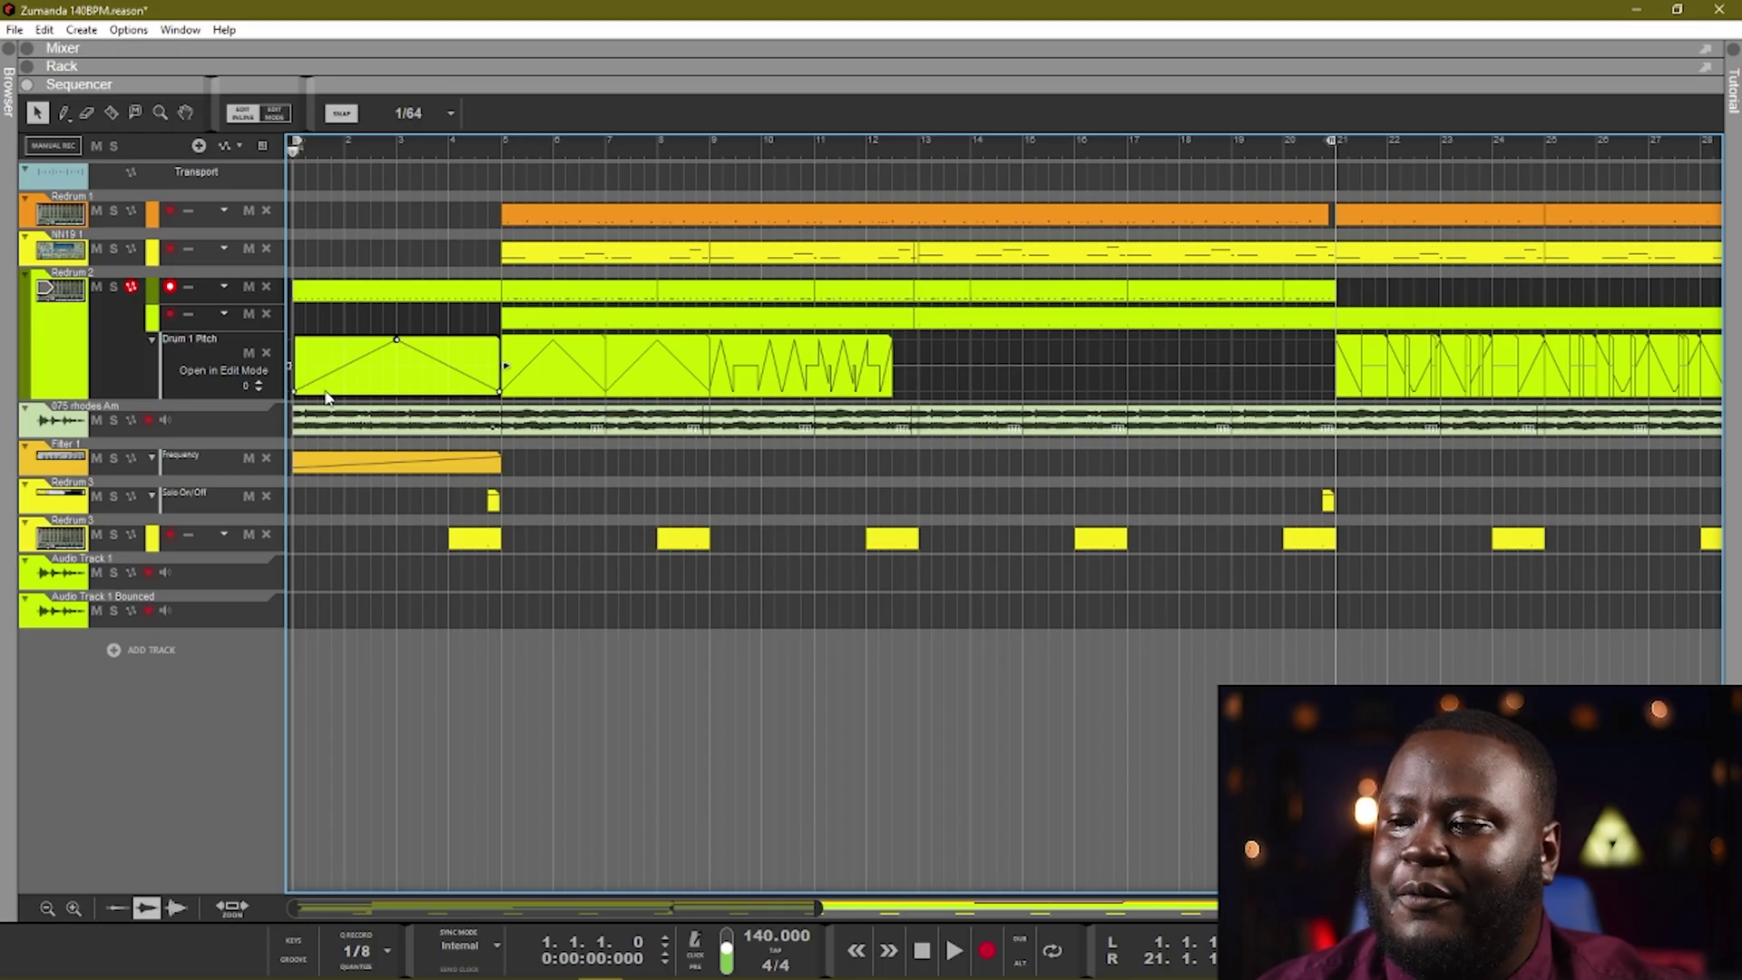
double_click(483, 326)
click(508, 346)
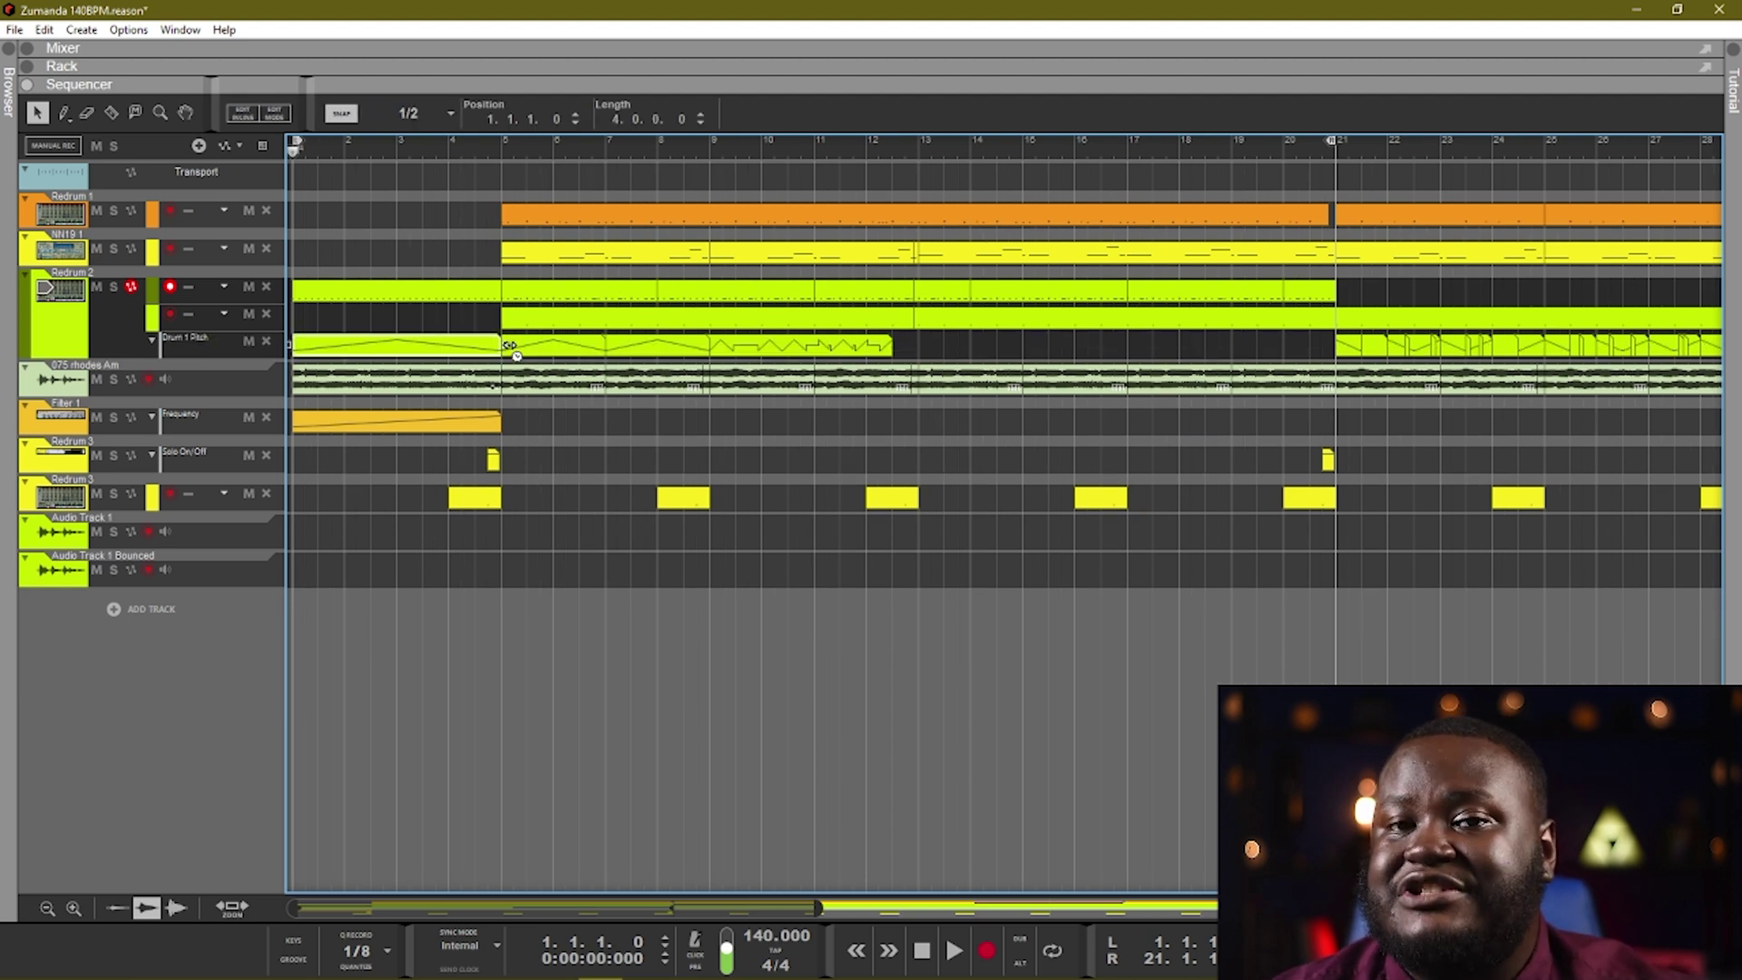
drag(479, 349, 409, 359)
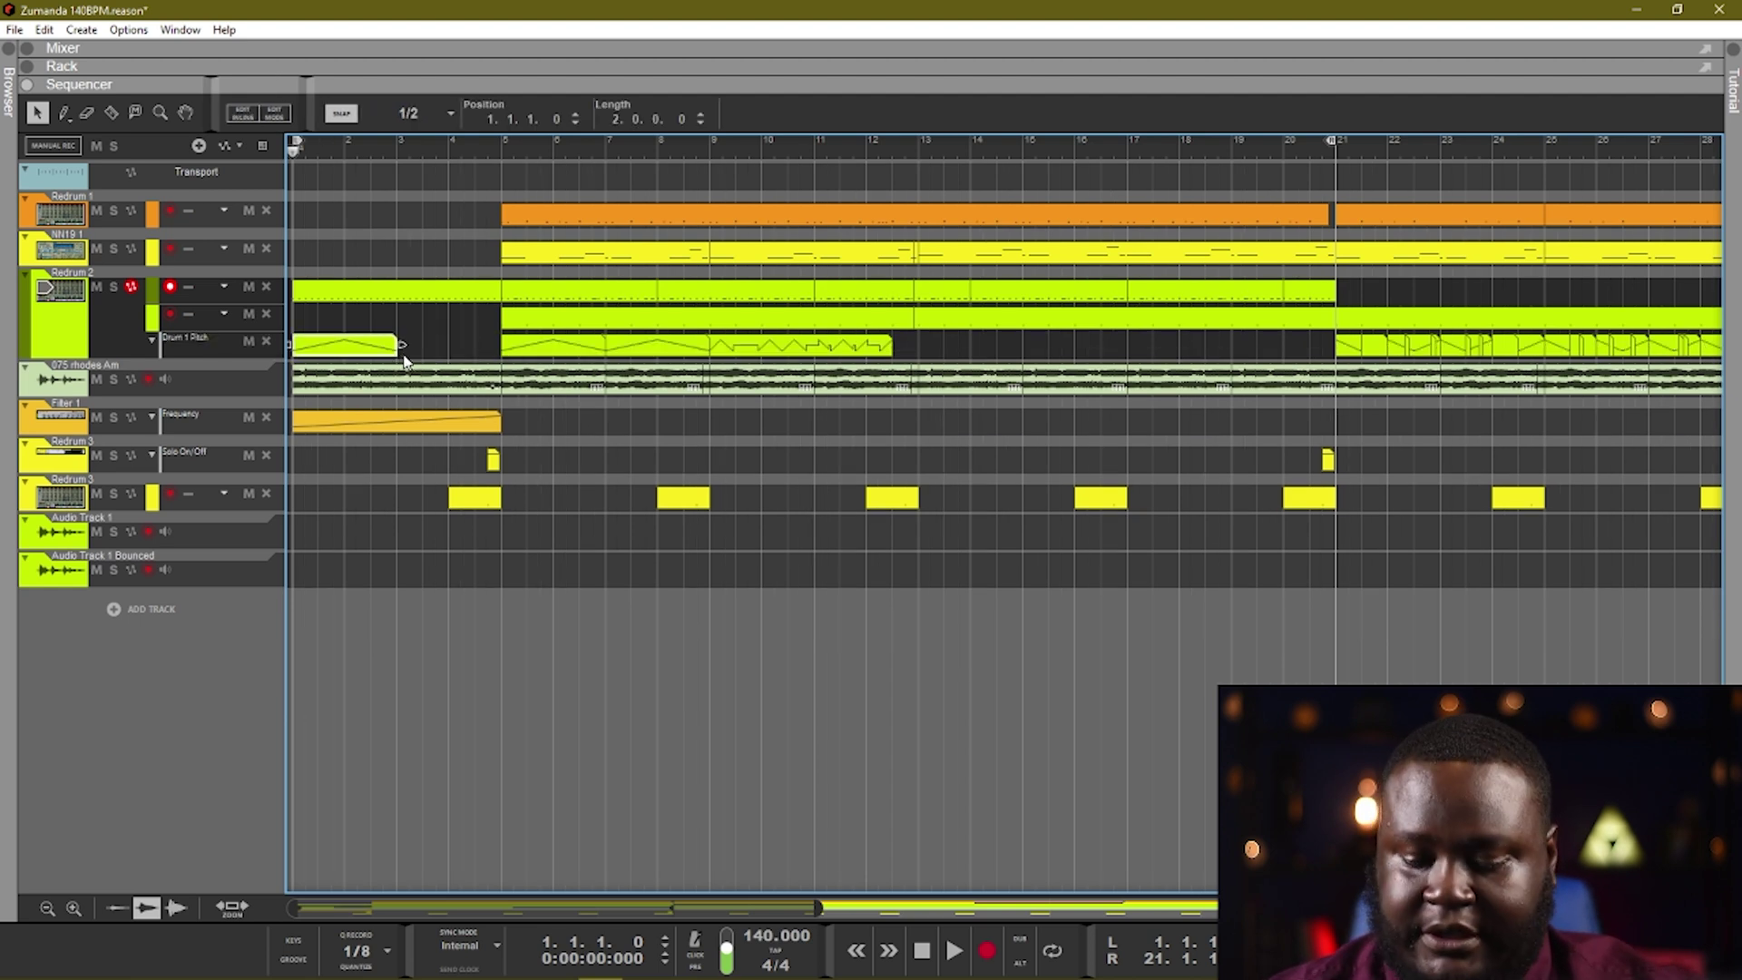
key(ctrl+d)
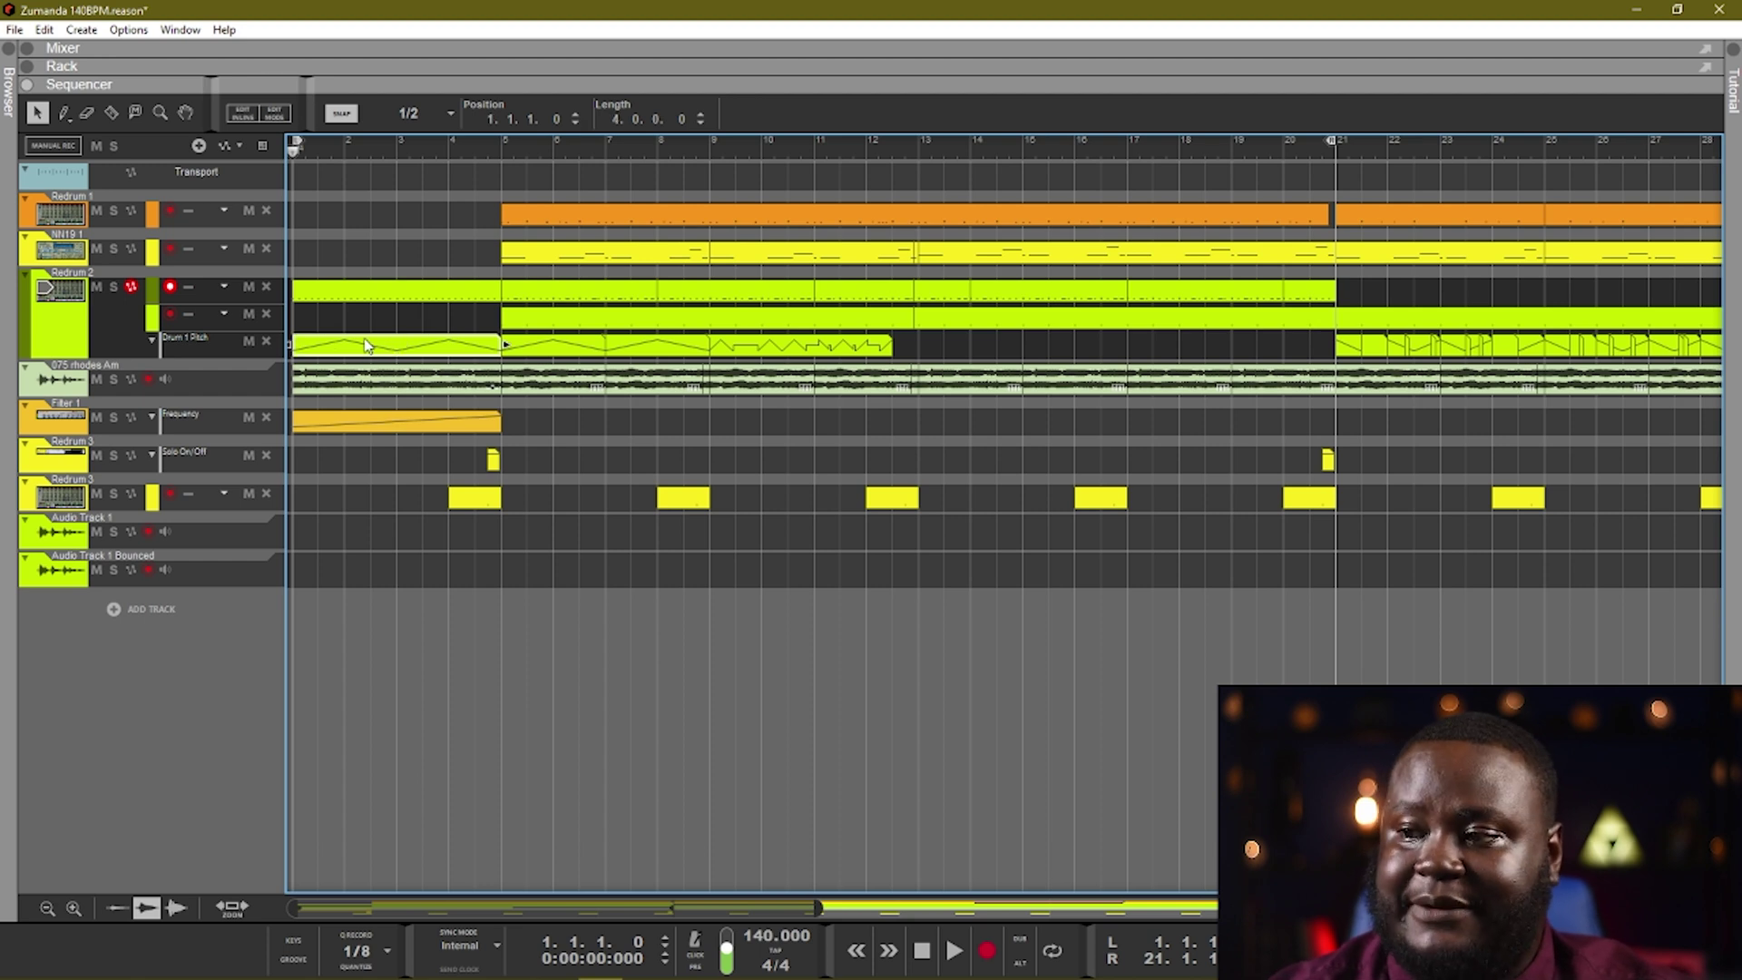
Re-edit the pitch curve, trim the clip to two bars again, and duplicate it once more.
double_click(366, 345)
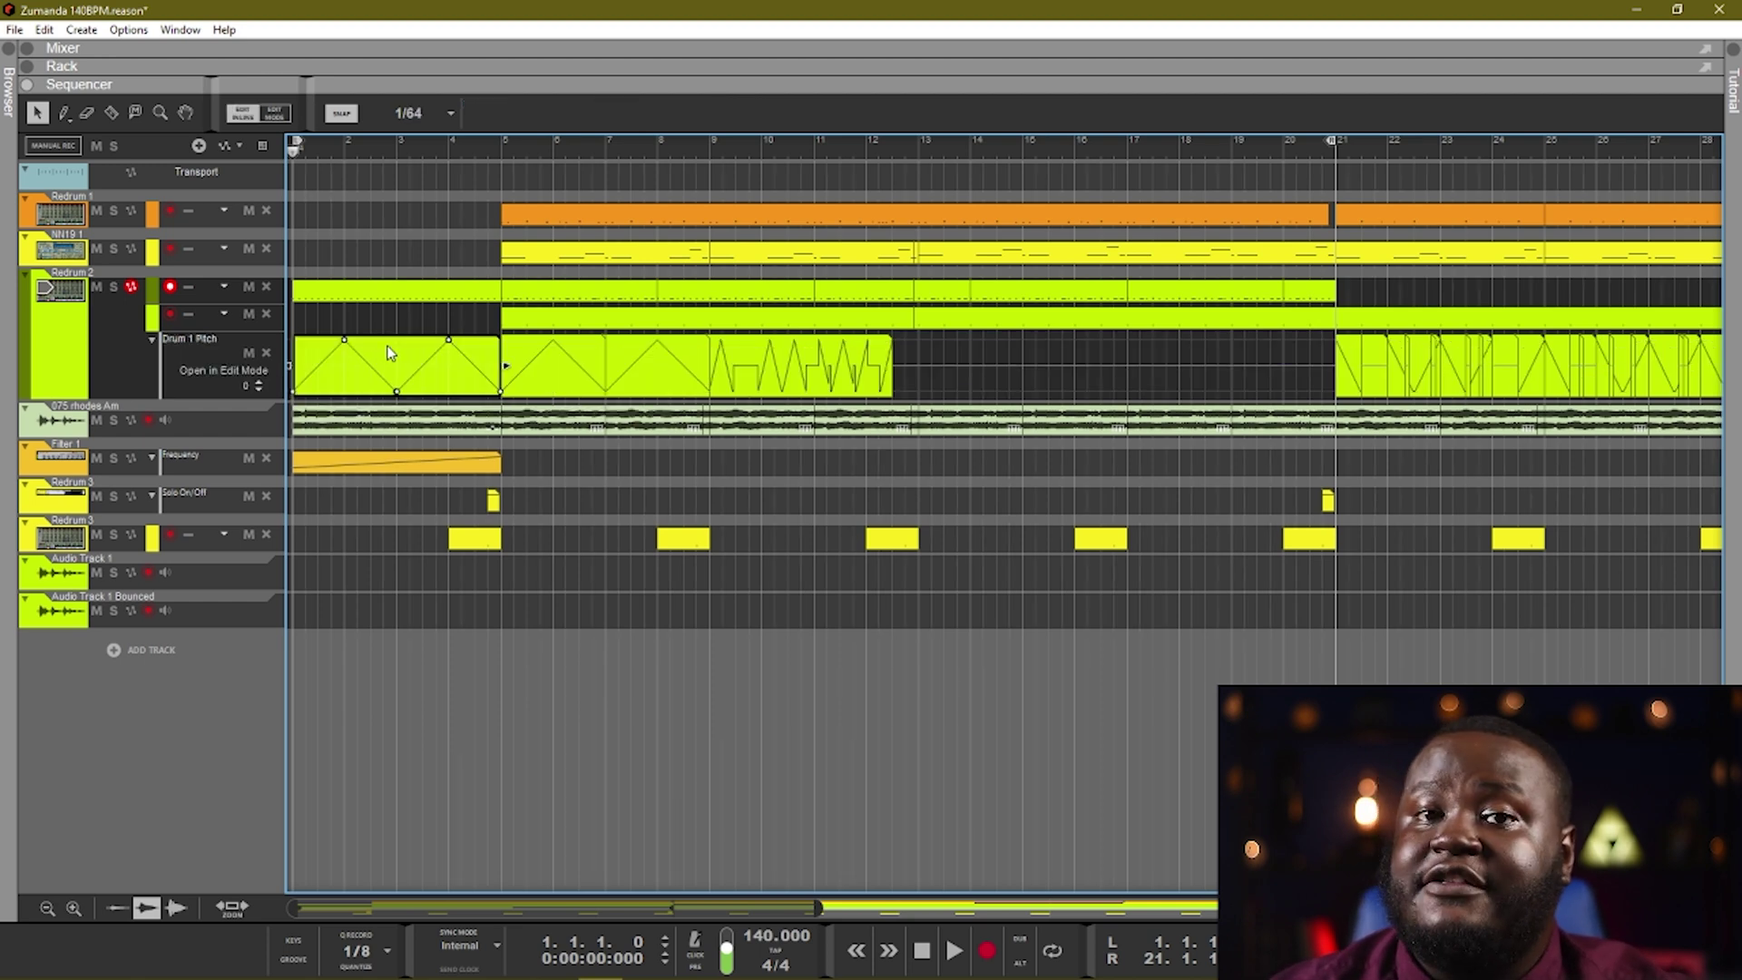
double_click(510, 370)
drag(508, 349, 407, 359)
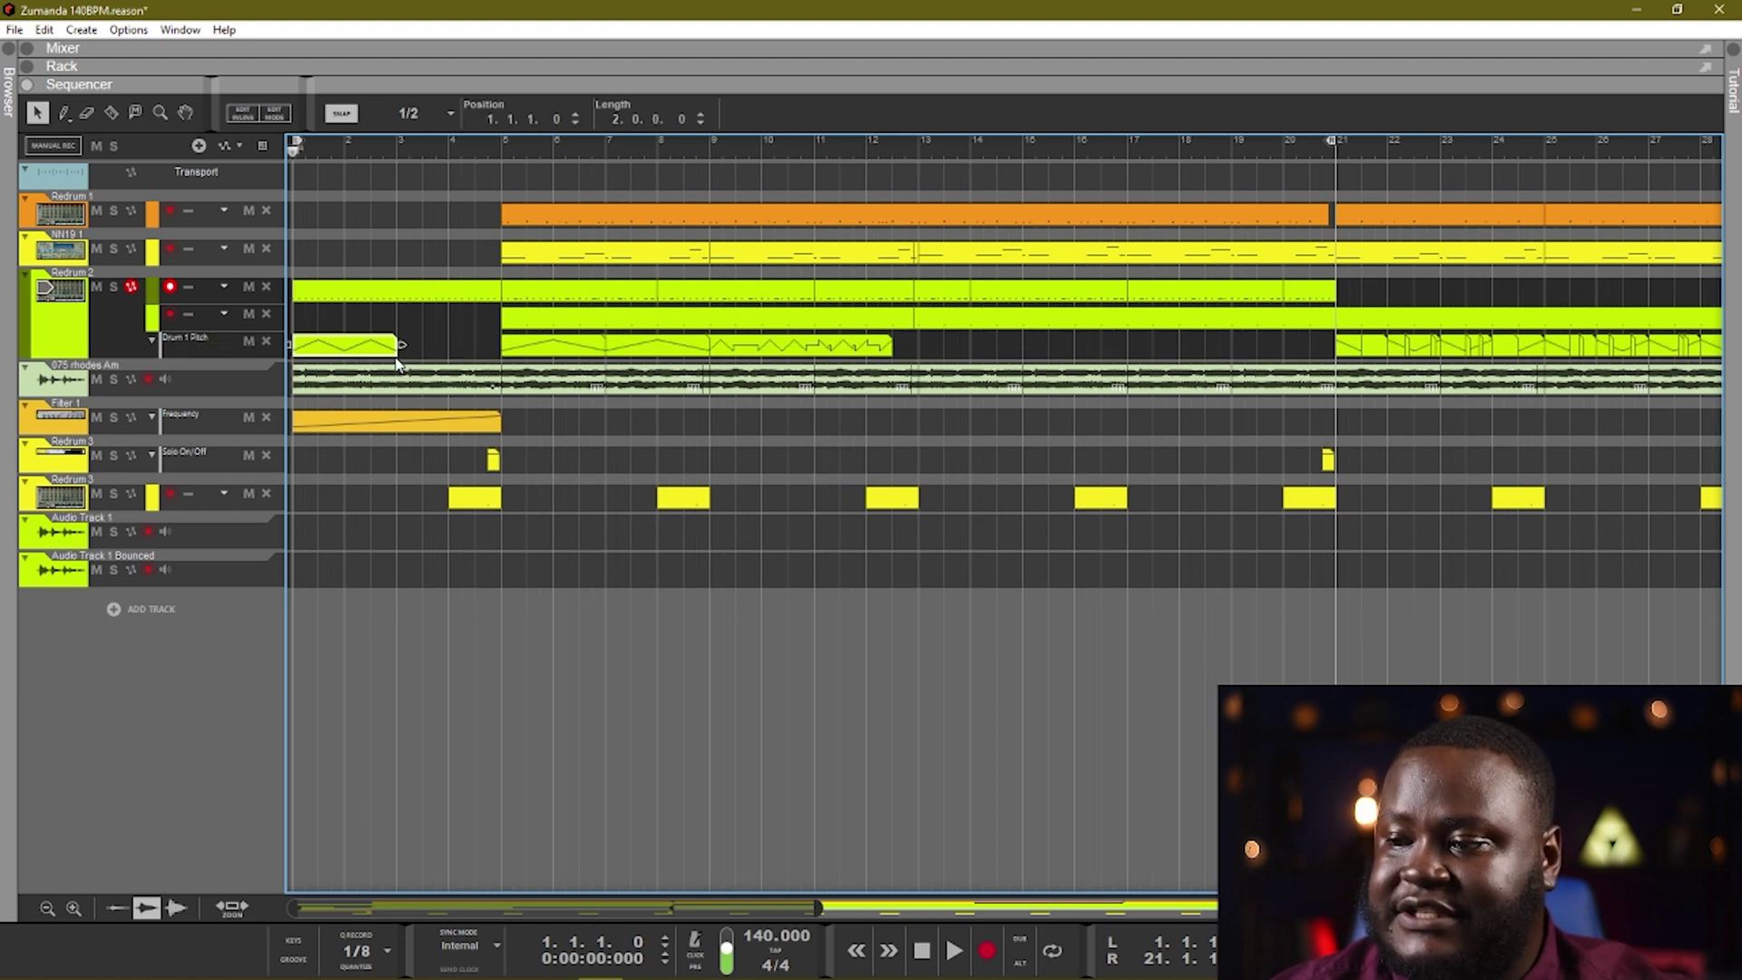
key(ctrl+d)
click(376, 346)
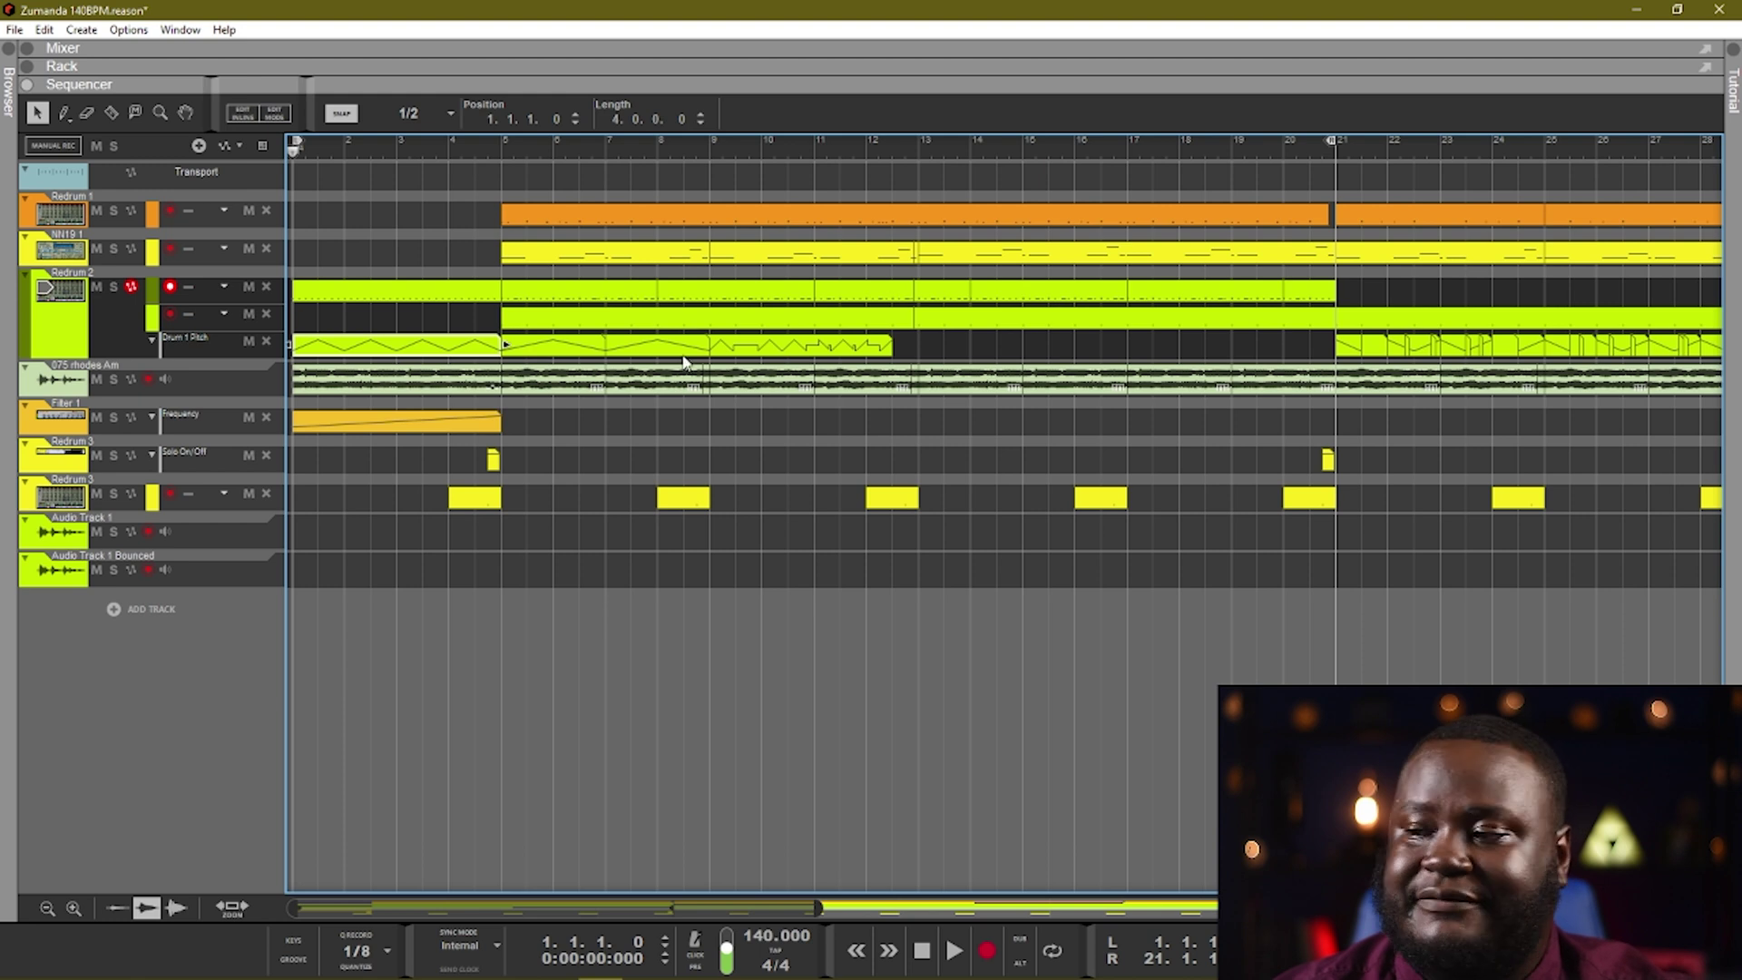
Undo to restore the two-bar pitch clip, then inspect the bars 17–21 rhodes recording lanes.
key(ctrl+z)
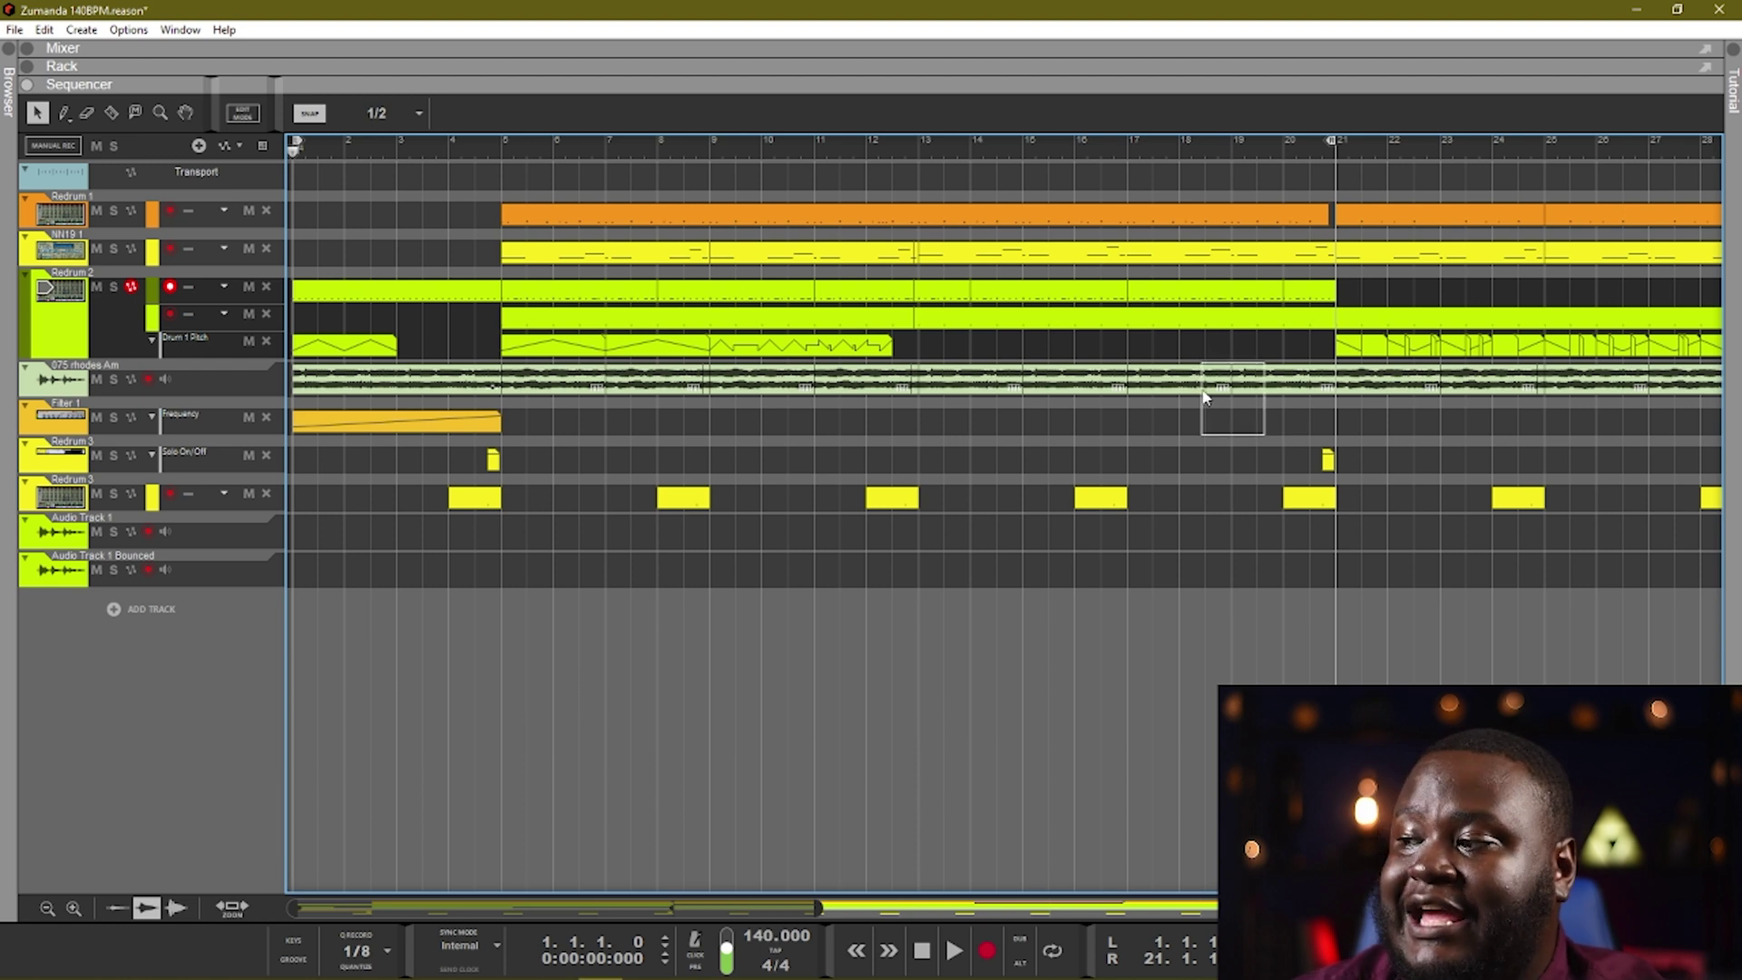
drag(1203, 395, 1206, 392)
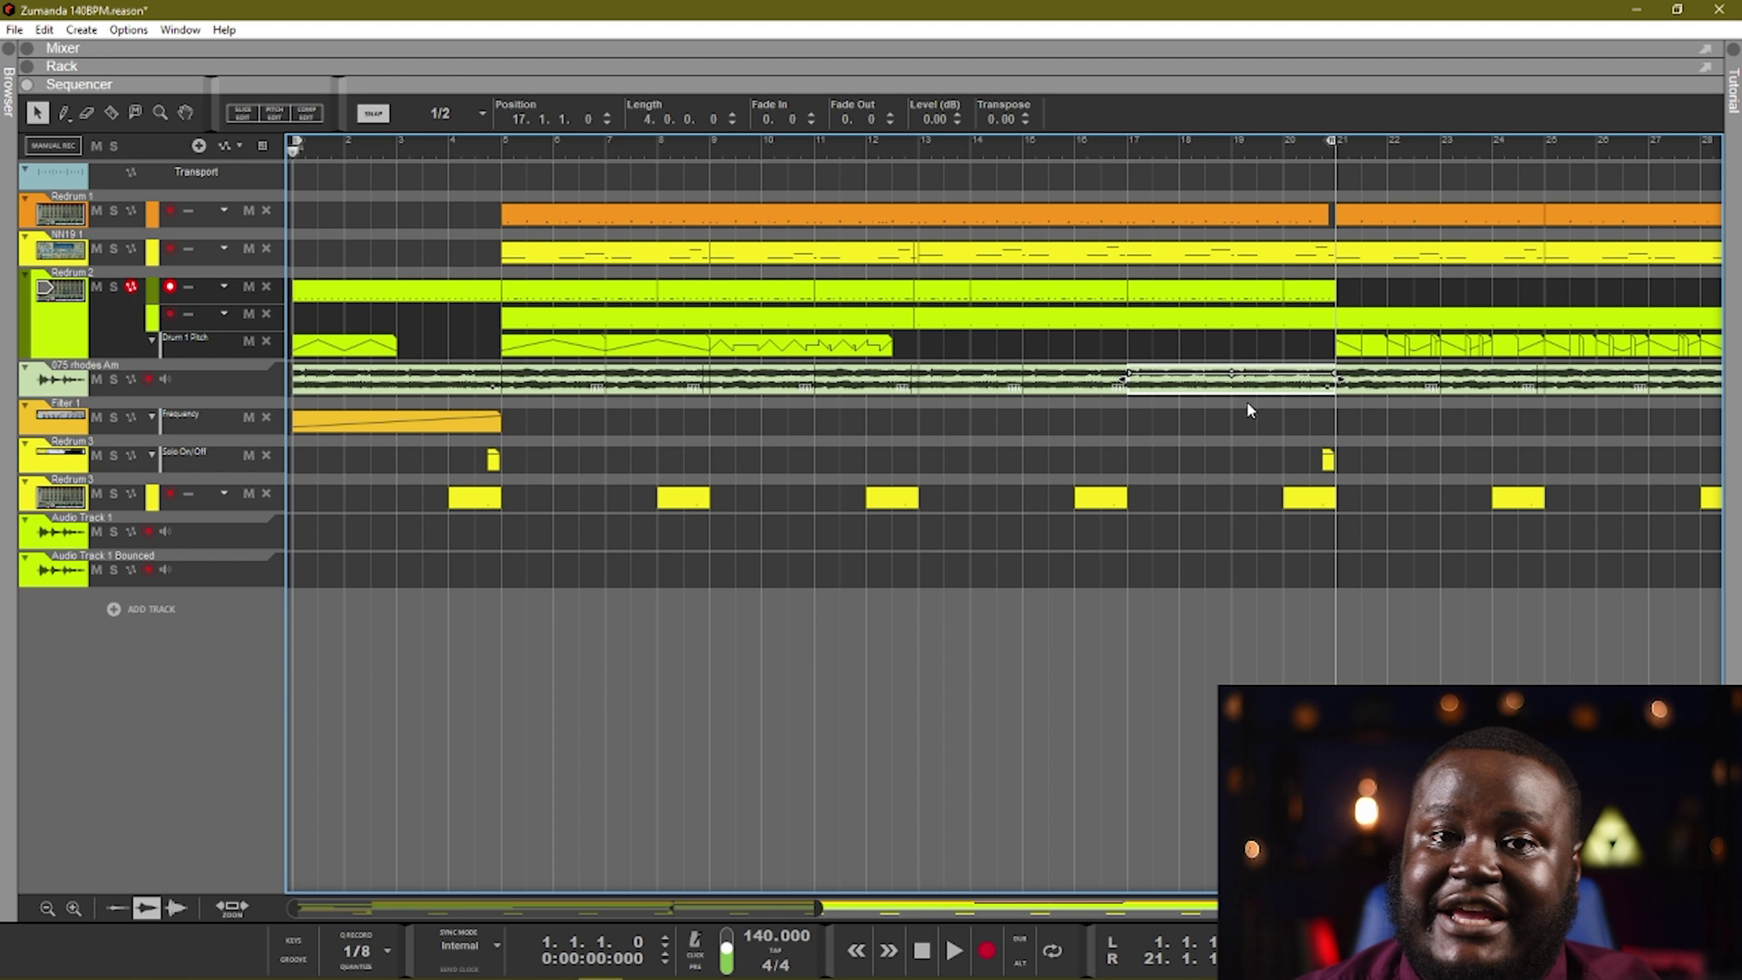
double_click(1248, 394)
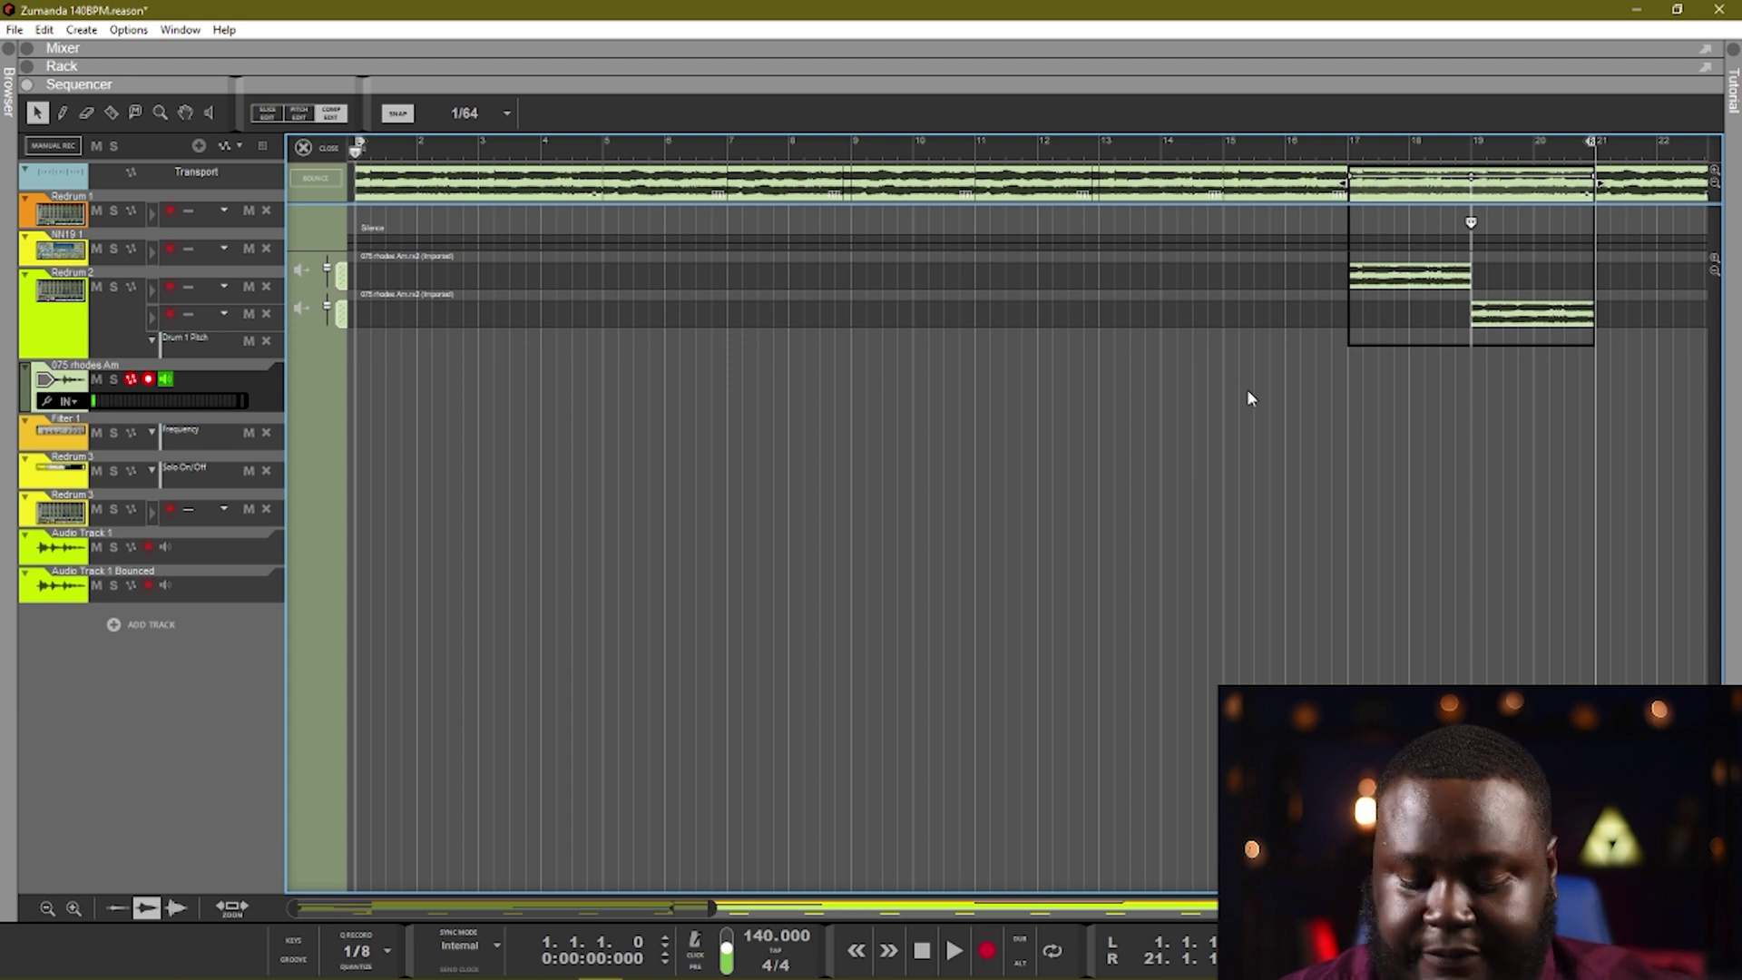
double_click(1249, 399)
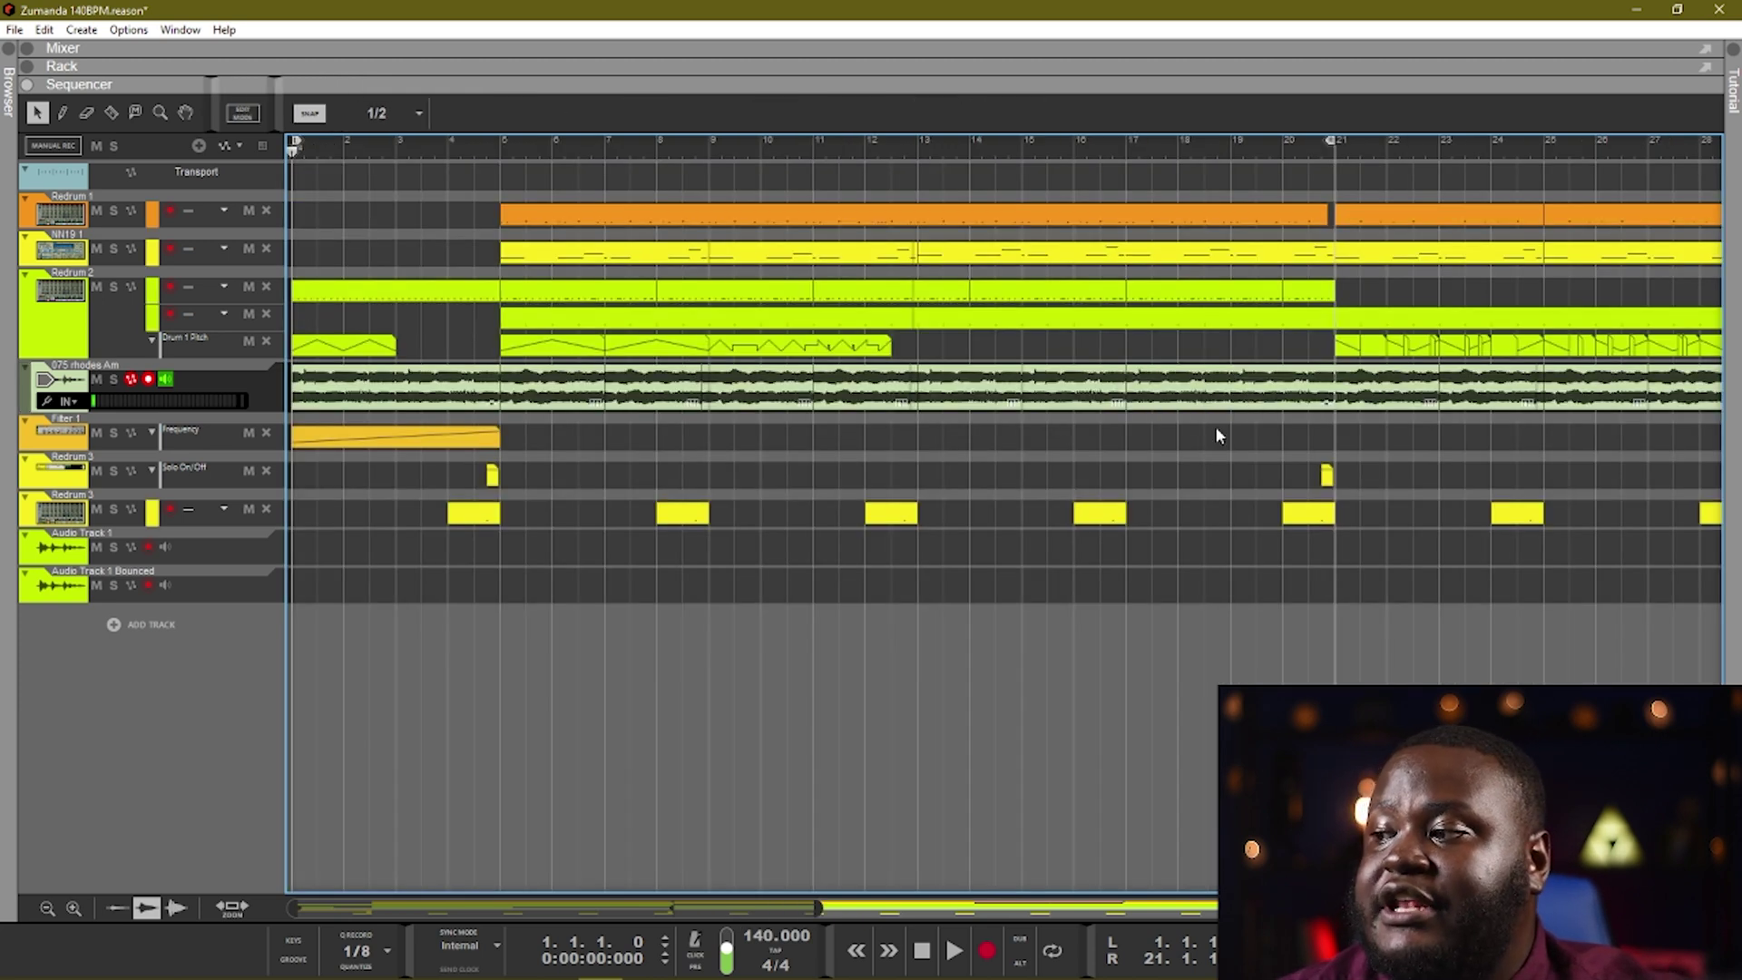
Bounce the bars 17–21 rhodes segment to a new recording track.
click(1242, 402)
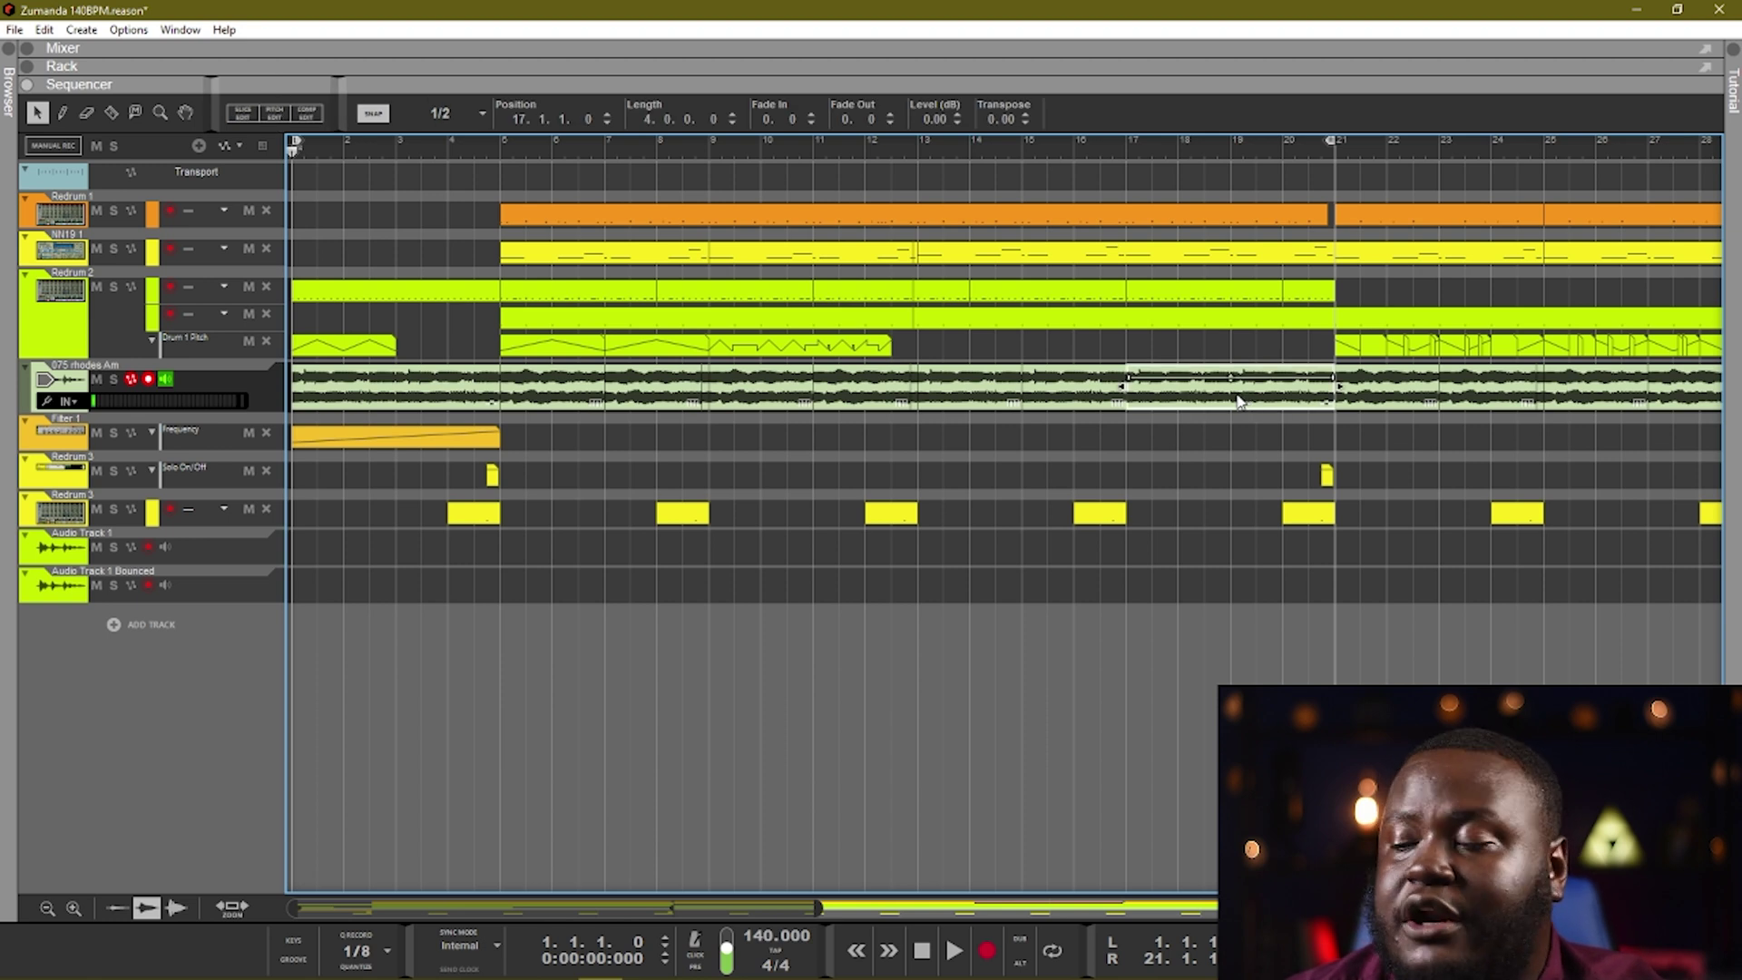
right_click(1240, 400)
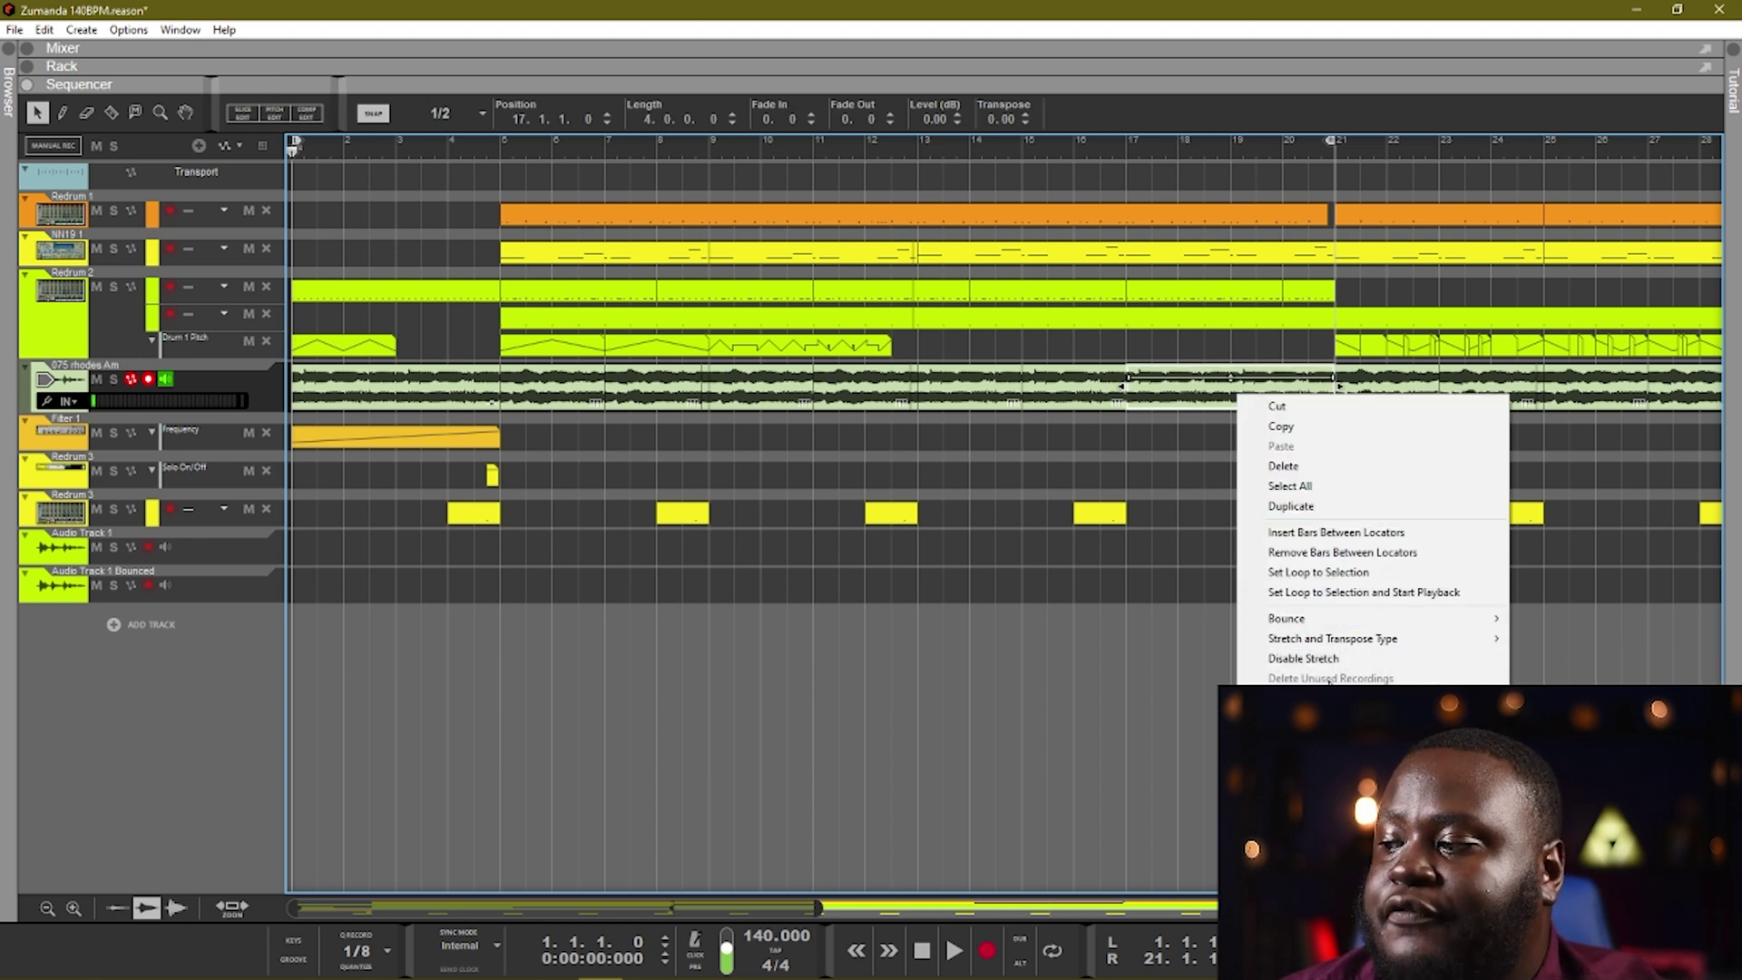
click(1521, 623)
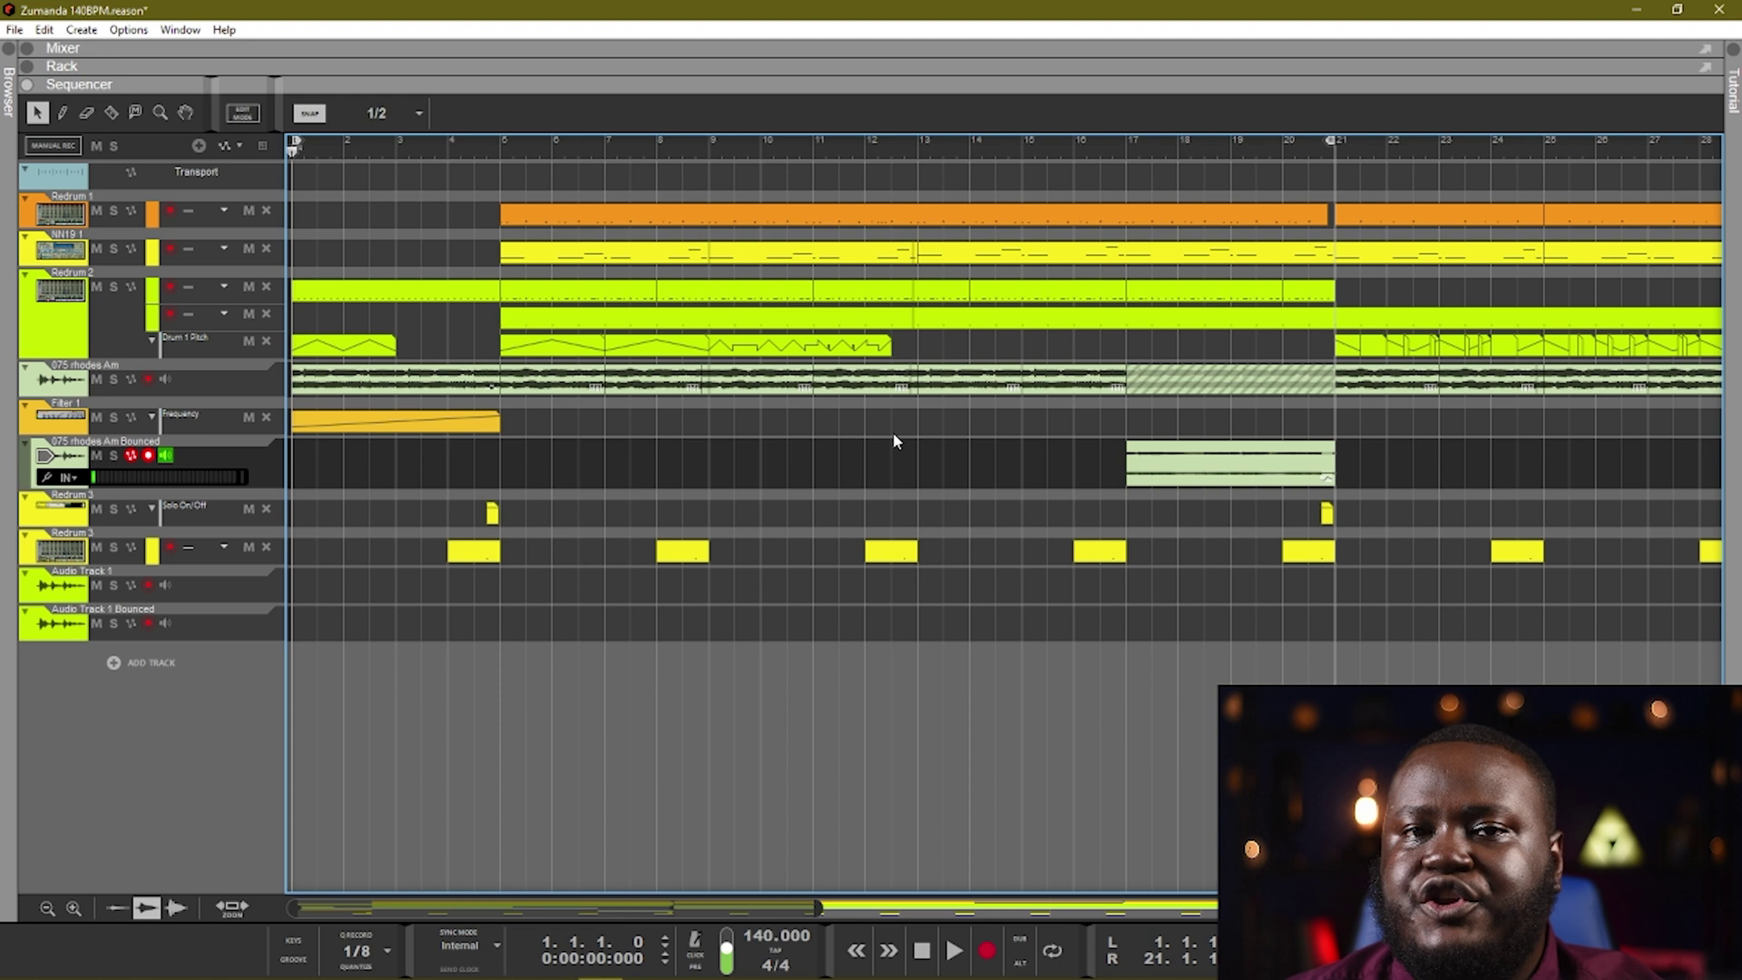